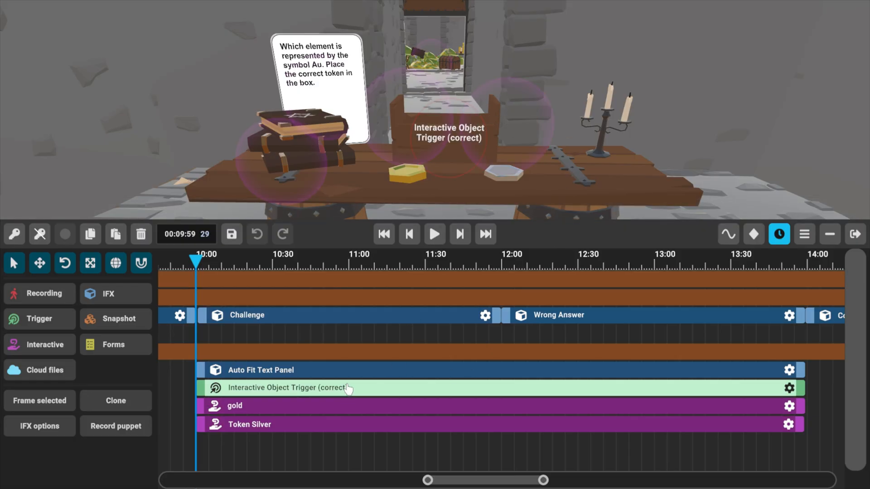
# Clone the Interactive Object Trigger (correct) and rename the copy "Interactive Object Trigger (wrong)".
pyautogui.click(119, 405)
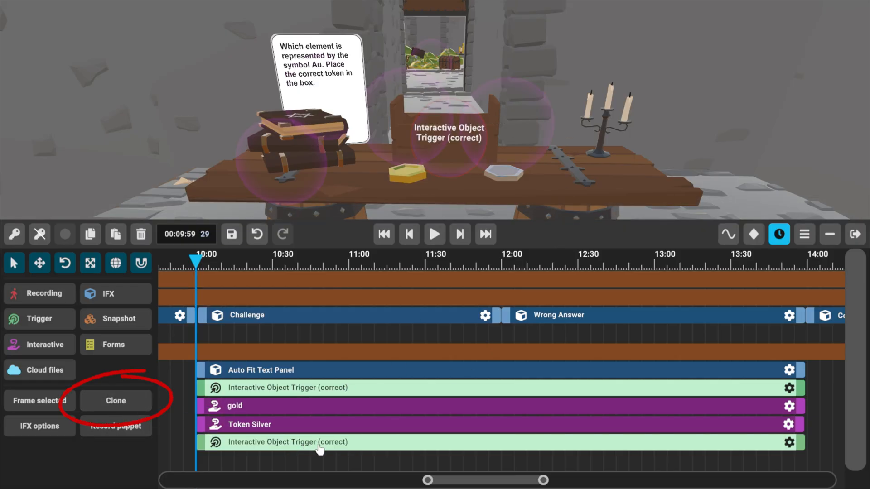
pyautogui.click(789, 443)
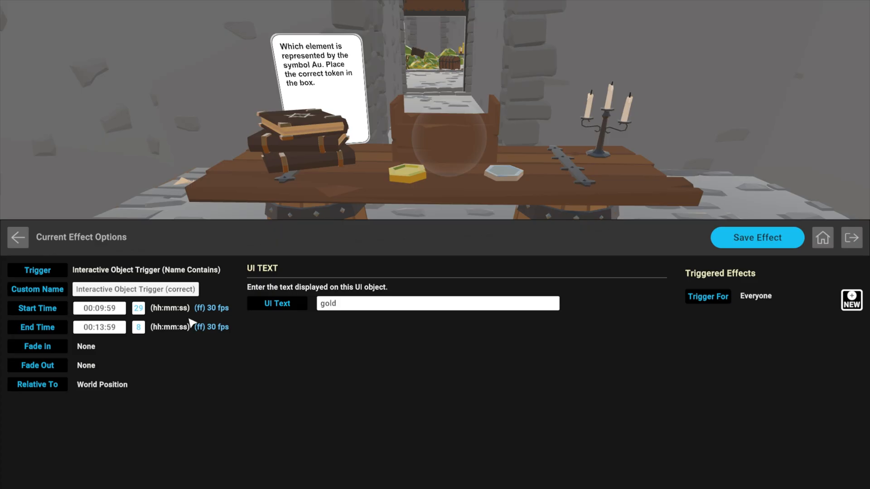
pyautogui.press('BackSpace')
pyautogui.press('BackSpace')
pyautogui.press('BackSpace')
pyautogui.press('BackSpace')
pyautogui.press('BackSpace')
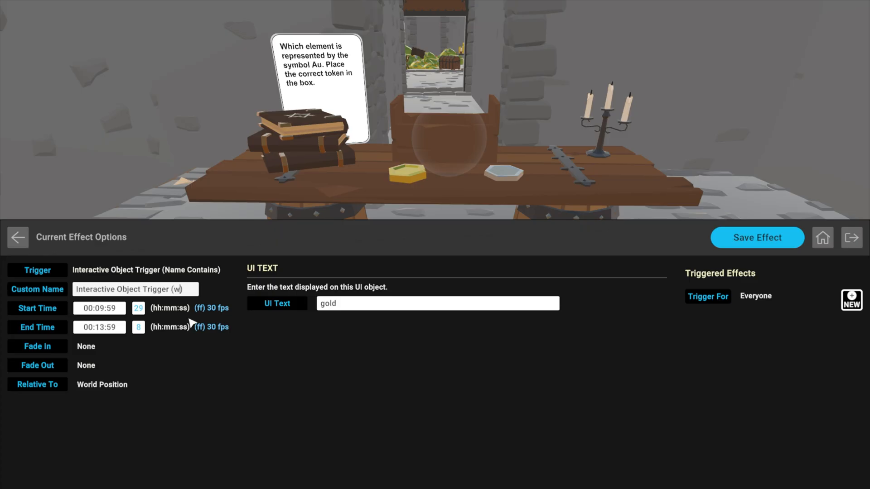
pyautogui.write('wrong)')
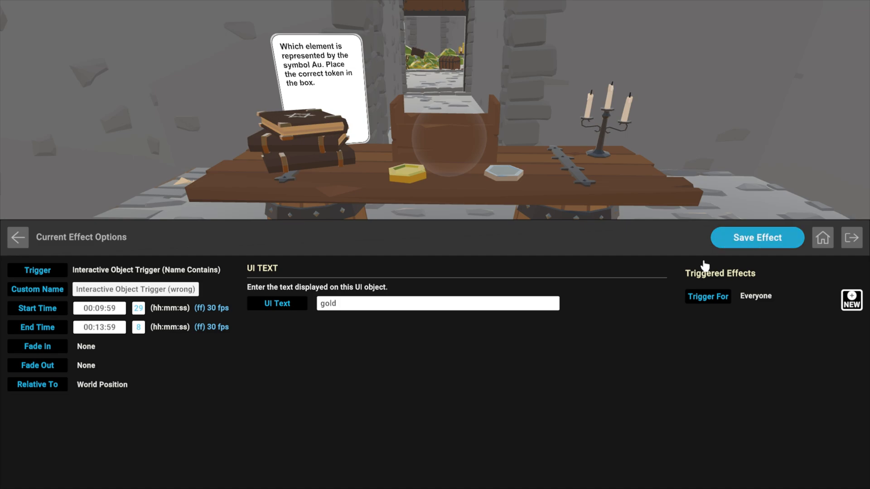
# Set the wrong-answer trigger's UI text to "silver" and save the effect.
pyautogui.click(361, 309)
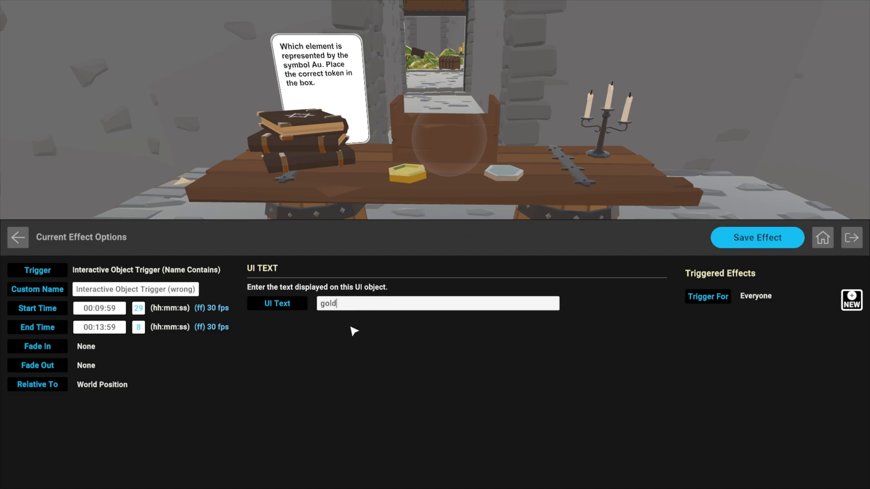
pyautogui.press('BackSpace')
pyautogui.write('silver')
pyautogui.click(763, 247)
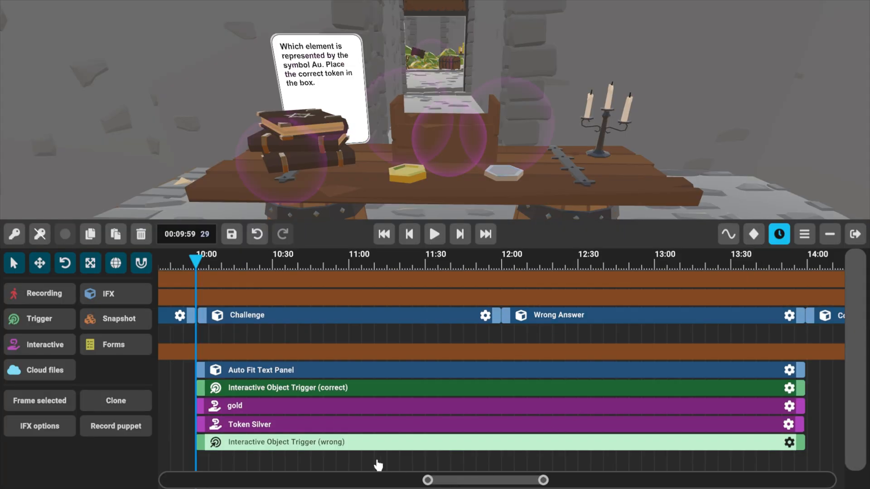
# Rename the Token Silver object as "silver" and save the effect.
pyautogui.click(254, 424)
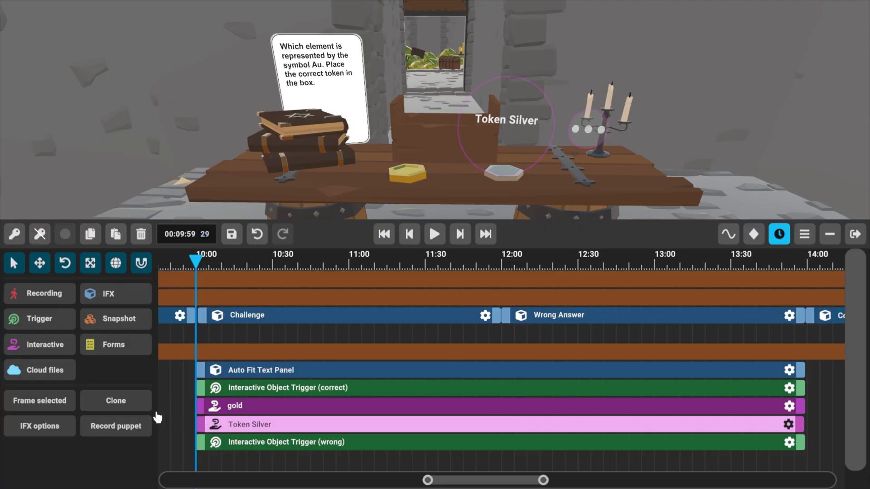
pyautogui.click(788, 424)
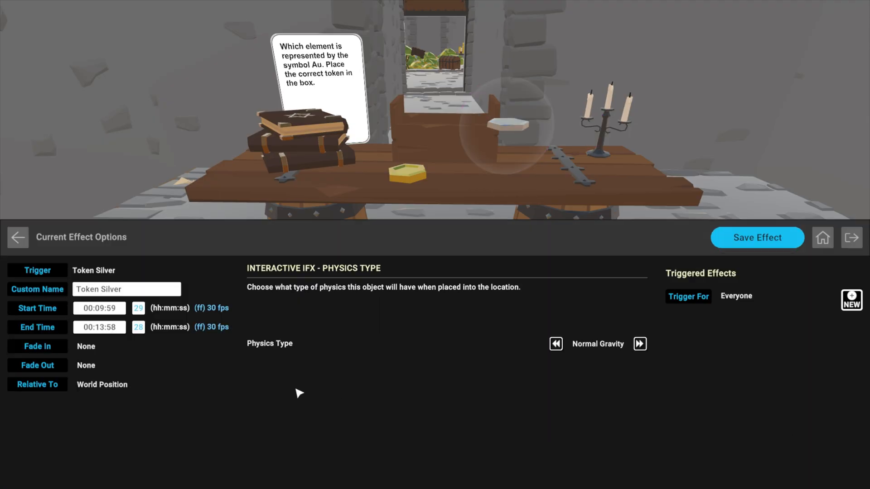
pyautogui.click(130, 290)
pyautogui.press('BackSpace')
pyautogui.press('BackSpace')
pyautogui.press('BackSpace')
pyautogui.press('BackSpace')
pyautogui.write('s')
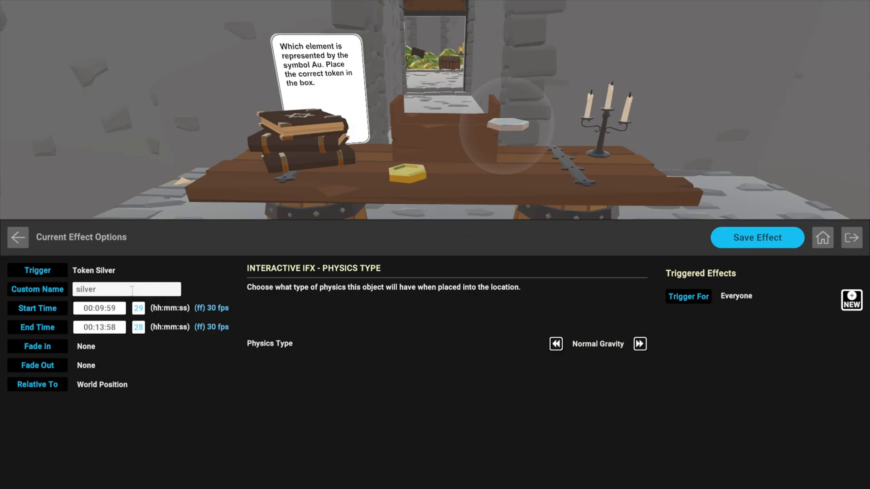
pyautogui.click(757, 237)
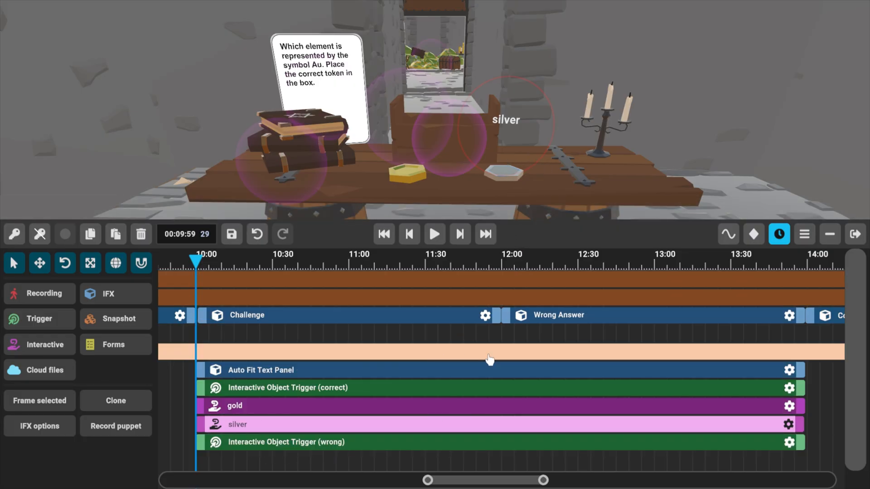
# Move the playhead to 12:00 at the start of Wrong Answer and add a Skip to Time (Lesson Seek) effect to the wrong-answer trigger.
pyautogui.click(526, 320)
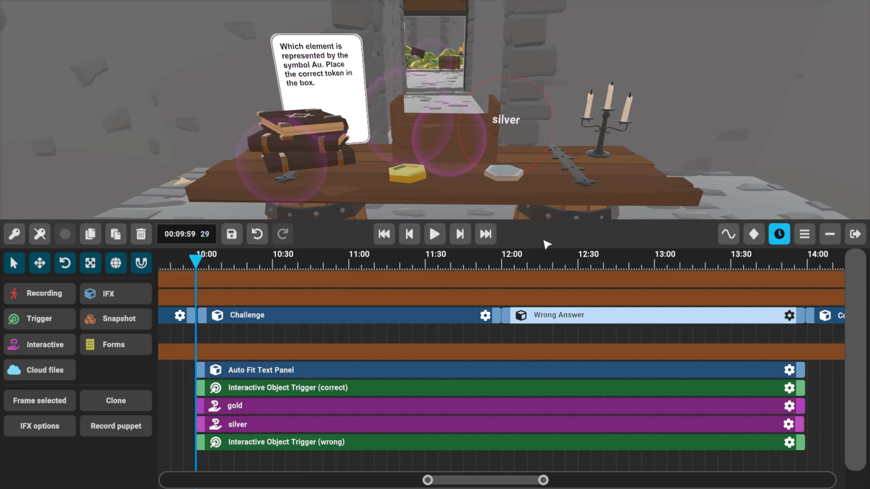
pyautogui.click(469, 238)
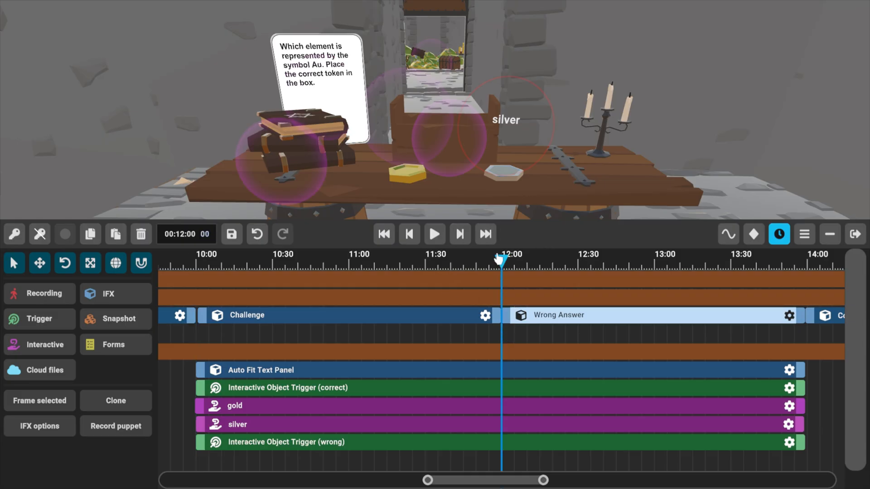
pyautogui.click(789, 443)
pyautogui.click(853, 301)
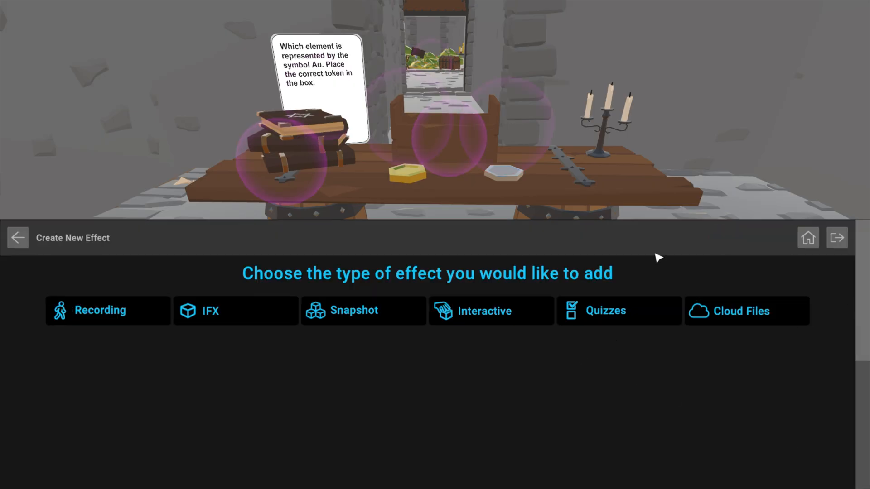
pyautogui.click(196, 319)
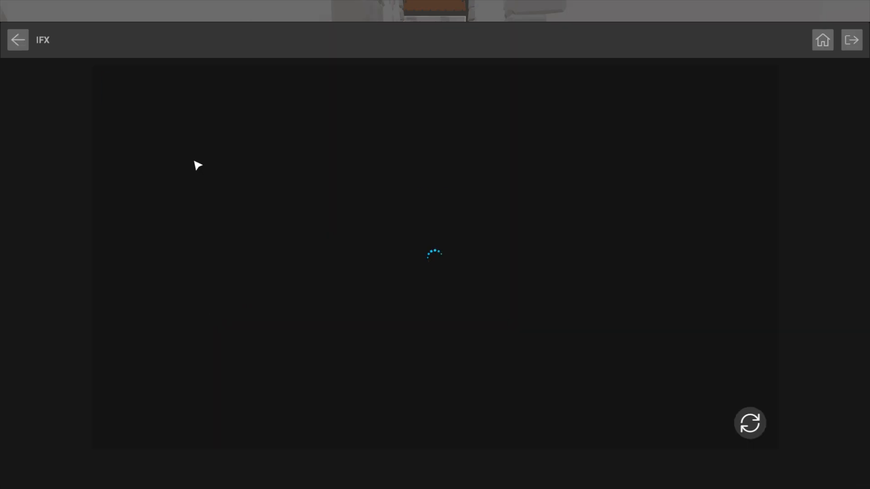
pyautogui.click(174, 205)
pyautogui.click(282, 163)
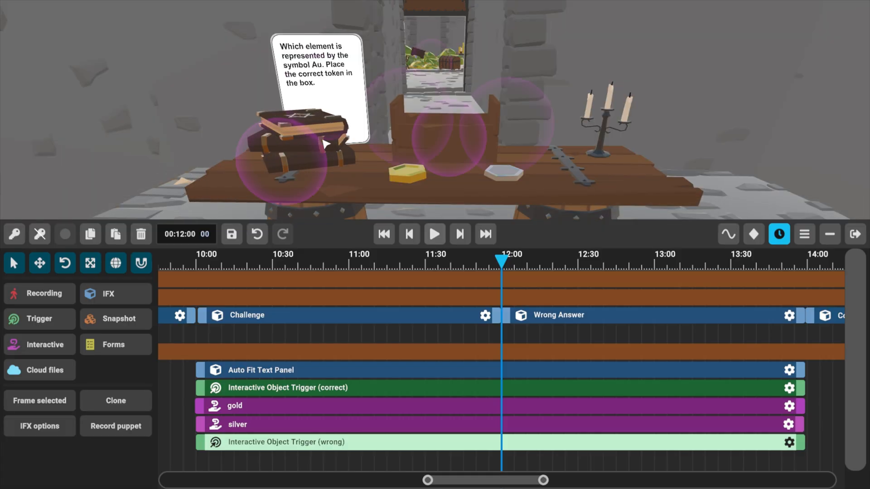
# Set the duration of the wrong-answer trigger's Skip to Time effect to 12:01 and save it.
pyautogui.click(789, 443)
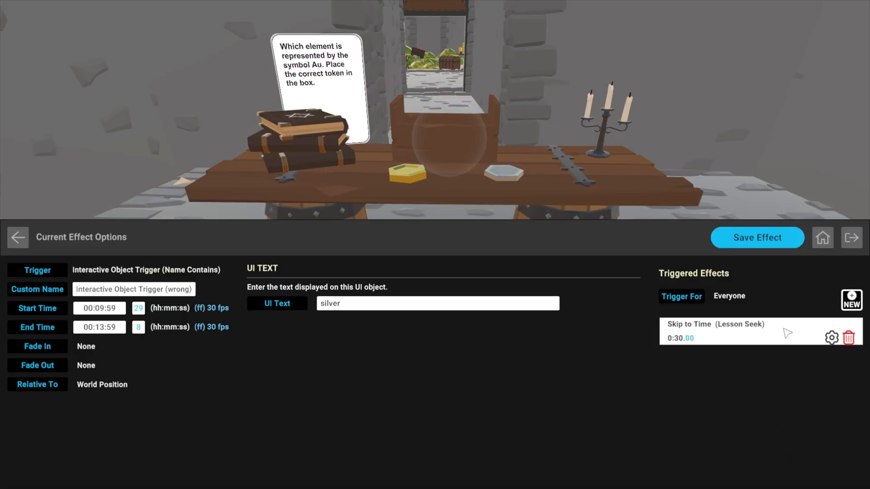
pyautogui.click(832, 338)
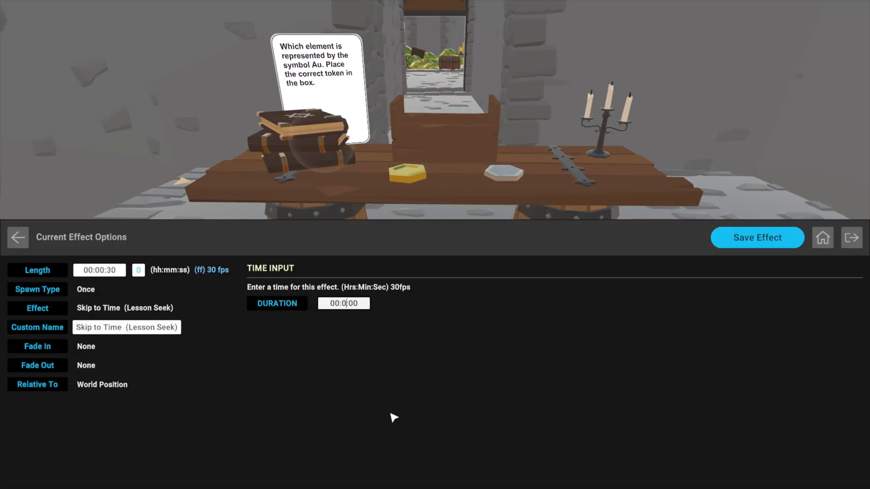
pyautogui.write('12:01')
pyautogui.click(758, 238)
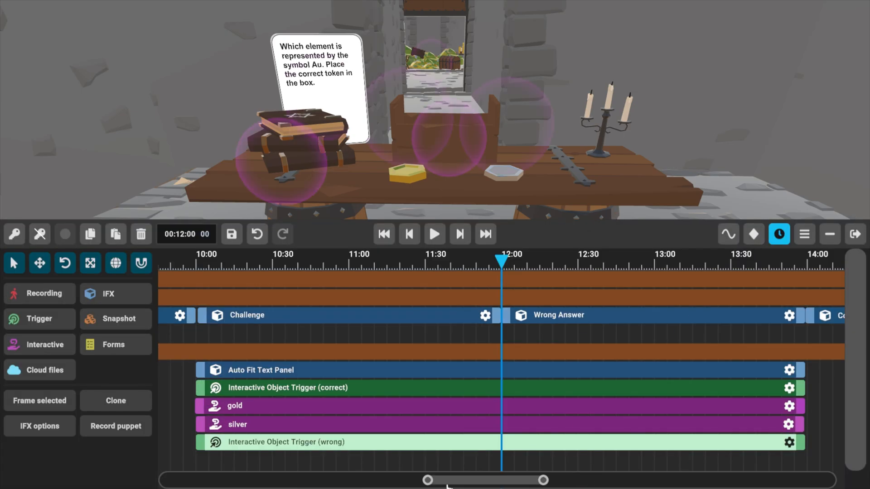
# Search the public IFX library for "Url screen" and place a Video Screen (Flat External URL) above the books at 12:00.
pyautogui.moveTo(578, 152); pyautogui.dragTo(567, 164, button='right')
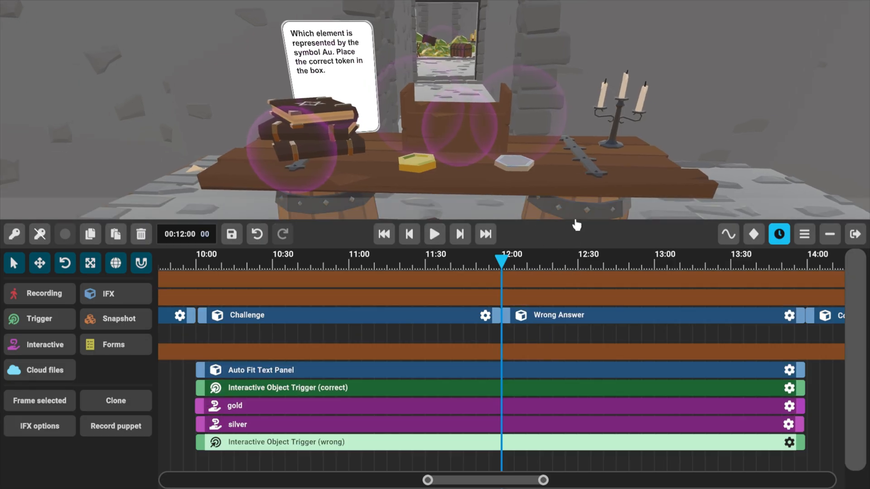
pyautogui.moveTo(566, 196); pyautogui.dragTo(568, 212, button='right')
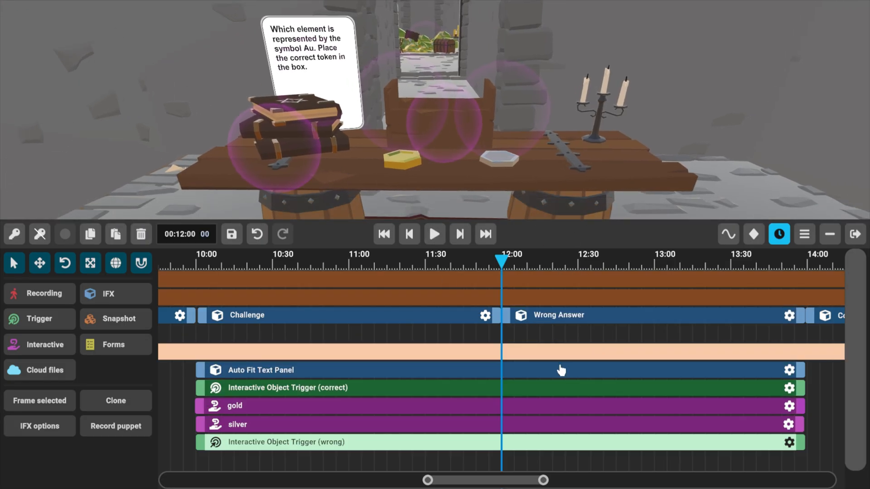
pyautogui.moveTo(528, 340); pyautogui.dragTo(383, 343)
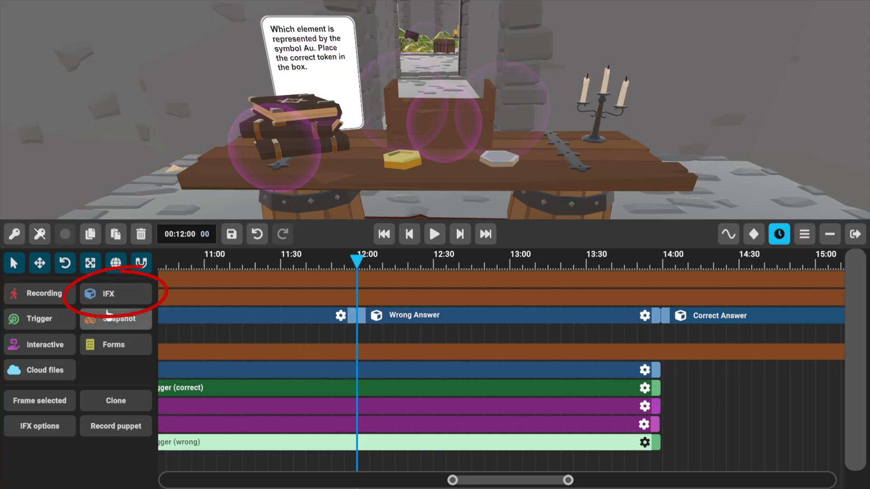
pyautogui.click(119, 299)
pyautogui.click(188, 124)
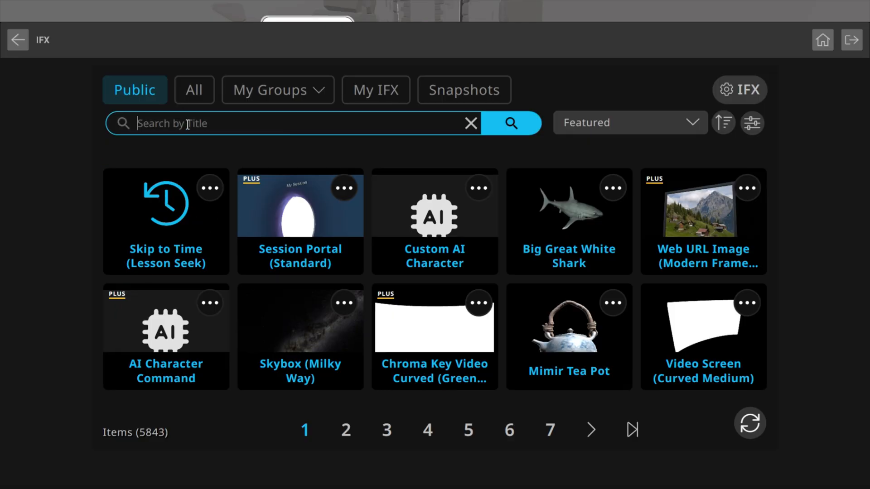
pyautogui.write('Url')
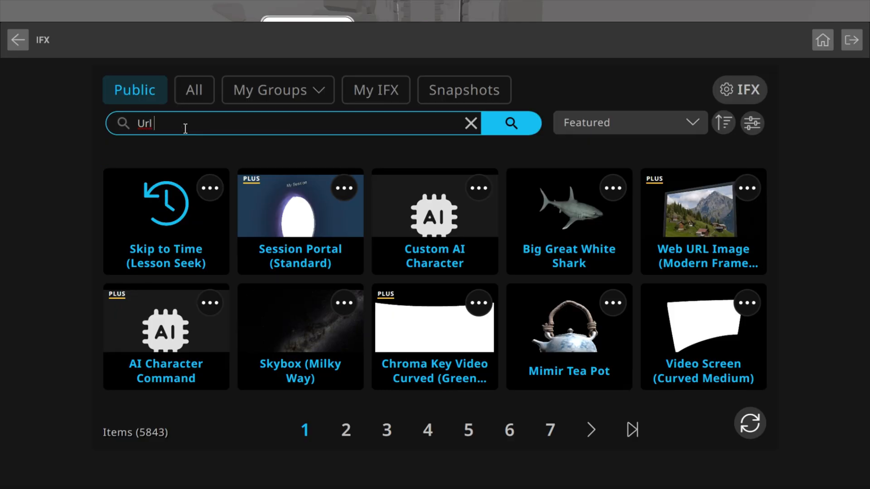
pyautogui.write(' screen')
pyautogui.press('Return')
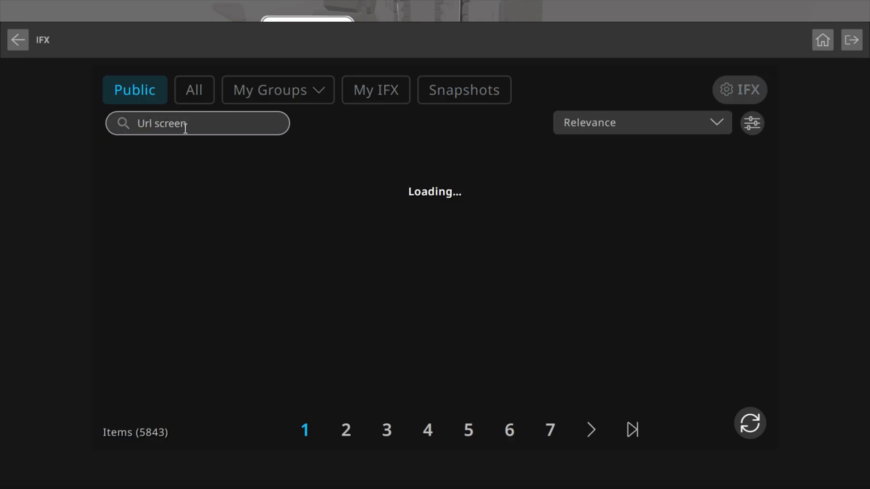
pyautogui.click(297, 220)
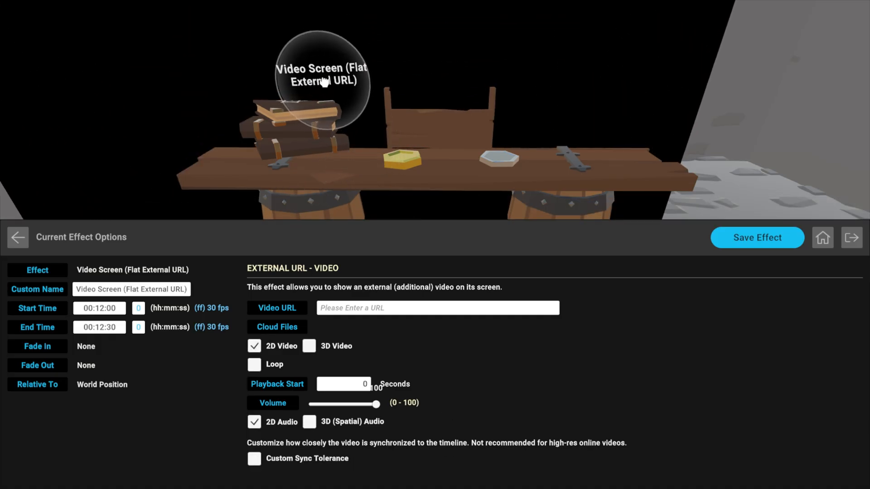
pyautogui.click(324, 81)
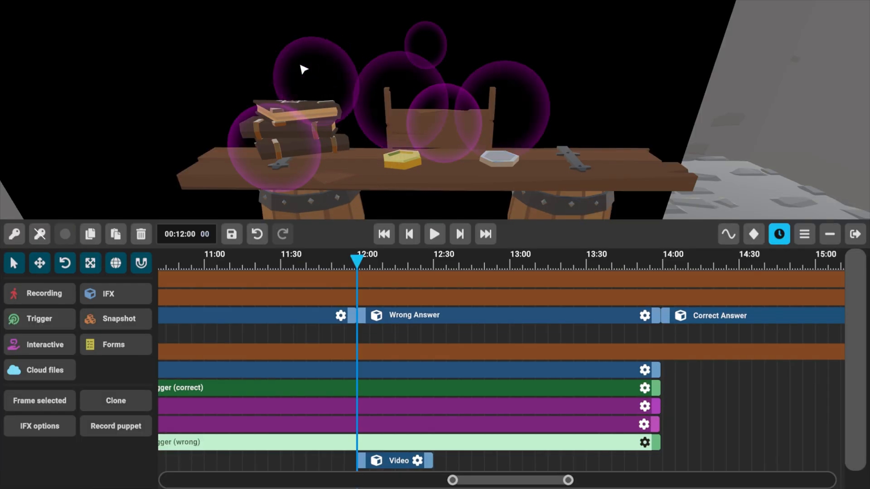
# Scale the video screen down until it is small enough to sit in front of the question panel.
pyautogui.click(380, 462)
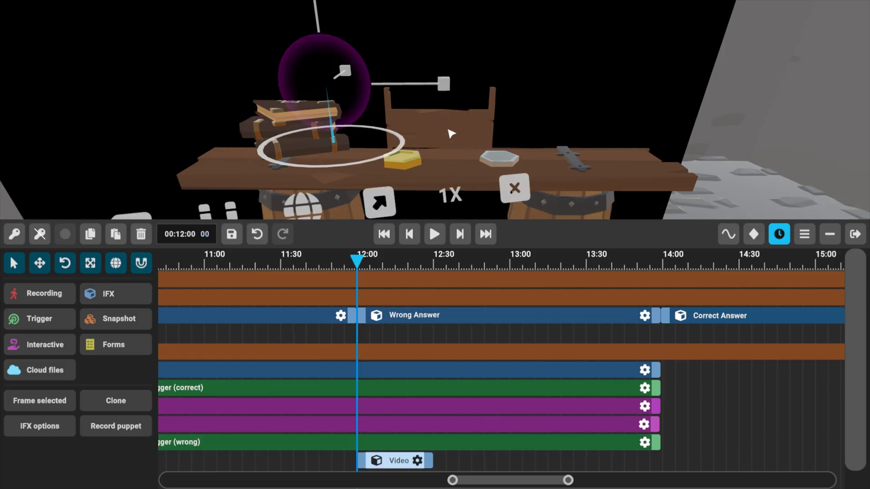
pyautogui.moveTo(443, 84); pyautogui.dragTo(262, 102)
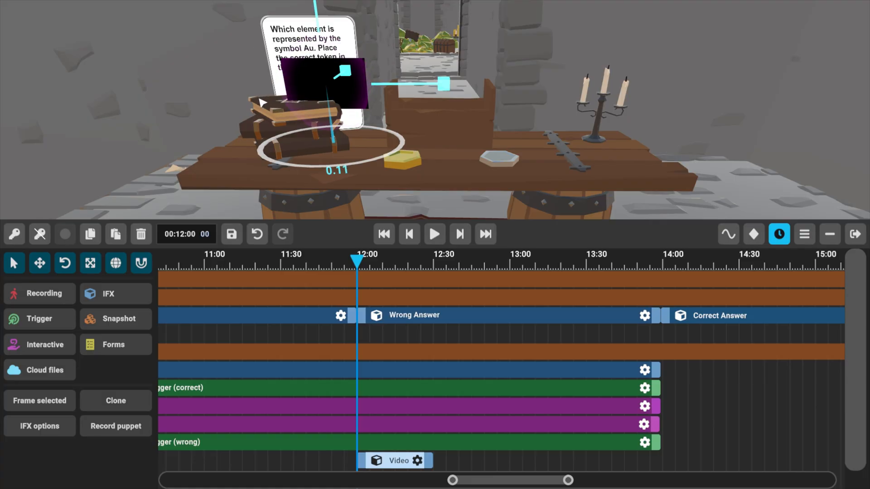
pyautogui.click(39, 263)
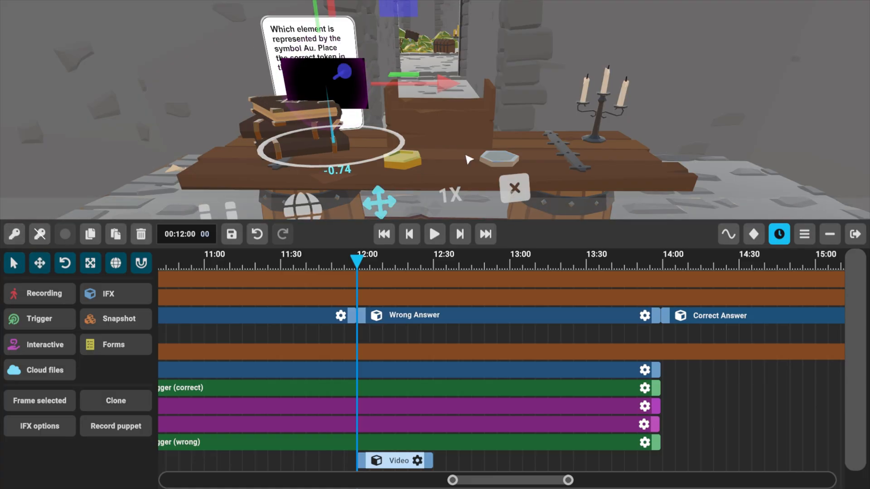
pyautogui.moveTo(316, 17); pyautogui.dragTo(323, 47)
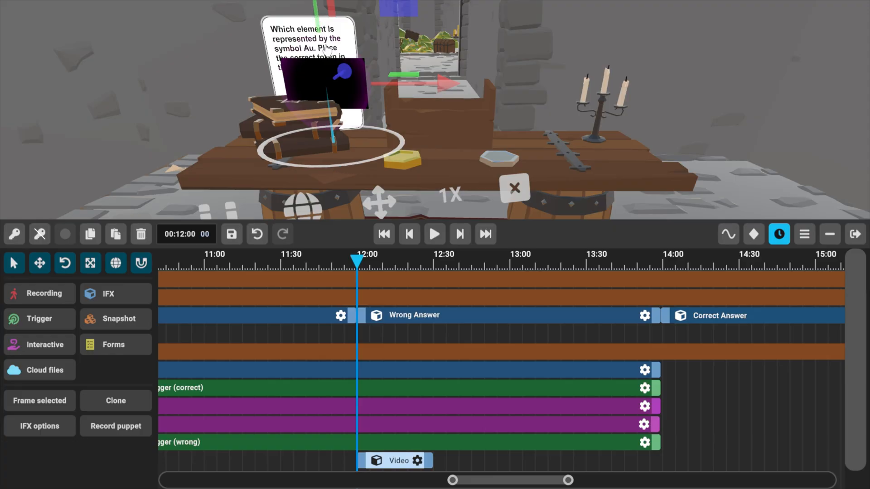
pyautogui.click(515, 189)
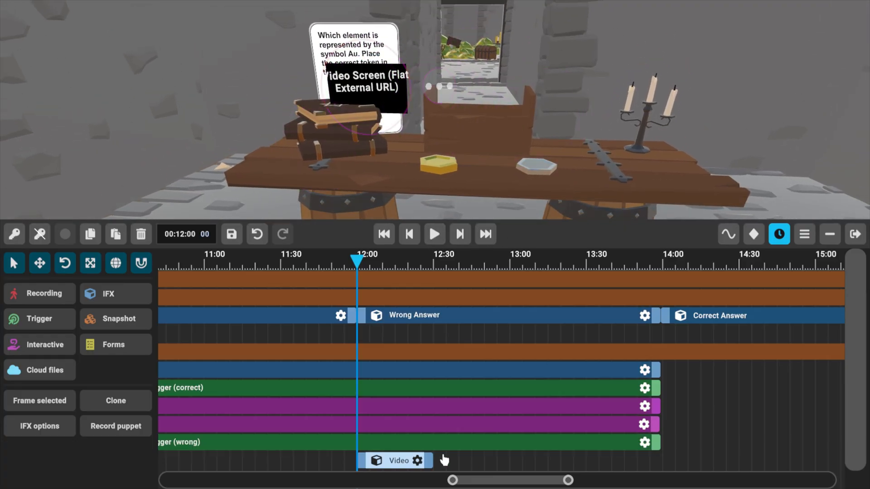
# Set the transform speed to 1/10X and move the video screen onto the question panel behind the books.
pyautogui.click(39, 264)
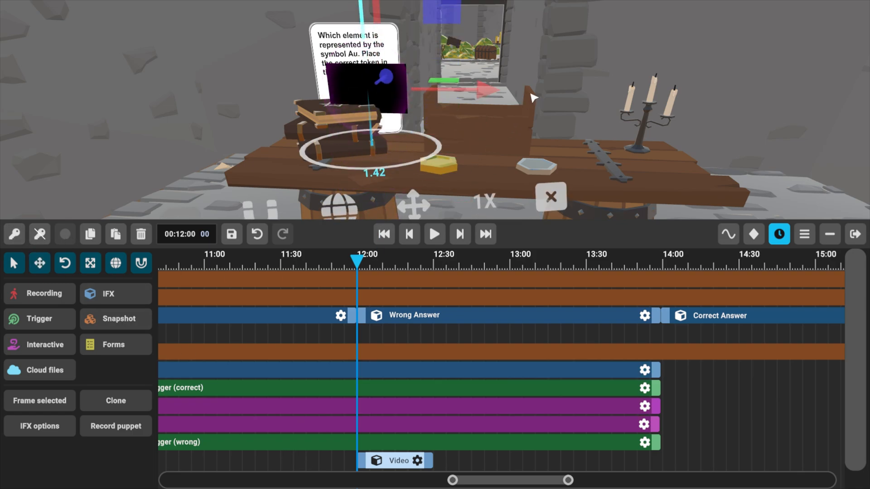
pyautogui.click(405, 167)
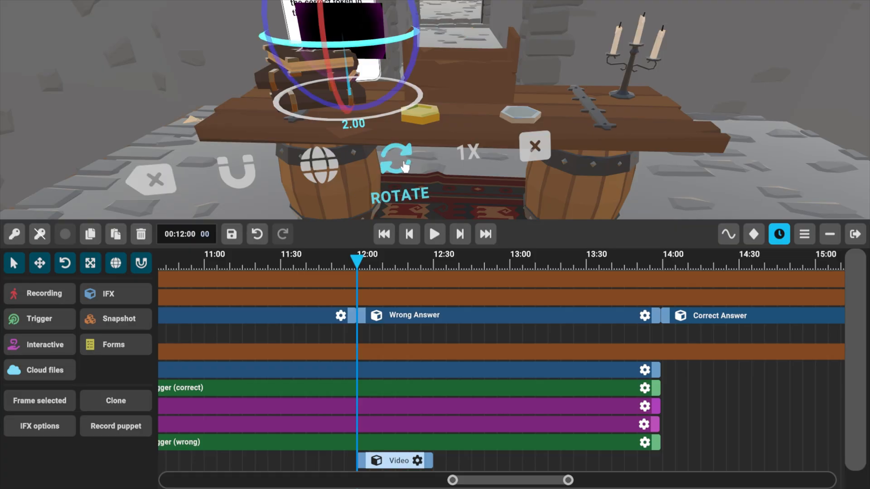
pyautogui.click(413, 168)
pyautogui.click(401, 163)
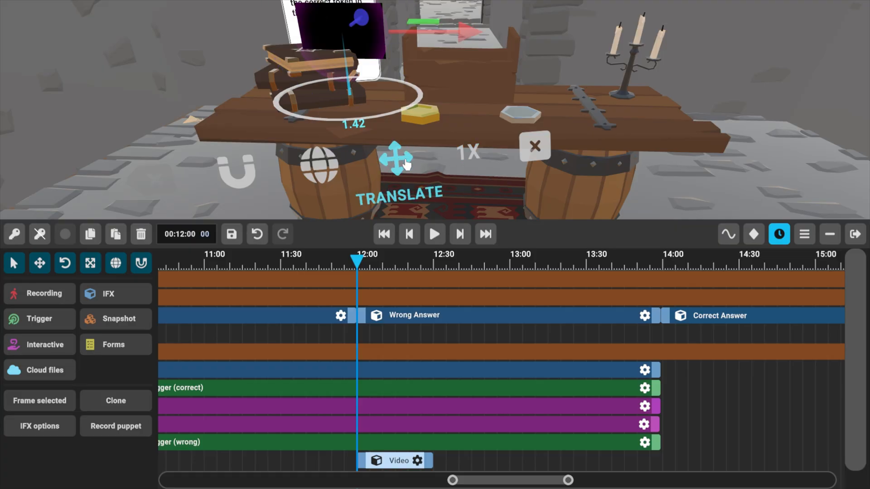
pyautogui.click(473, 160)
pyautogui.click(473, 160)
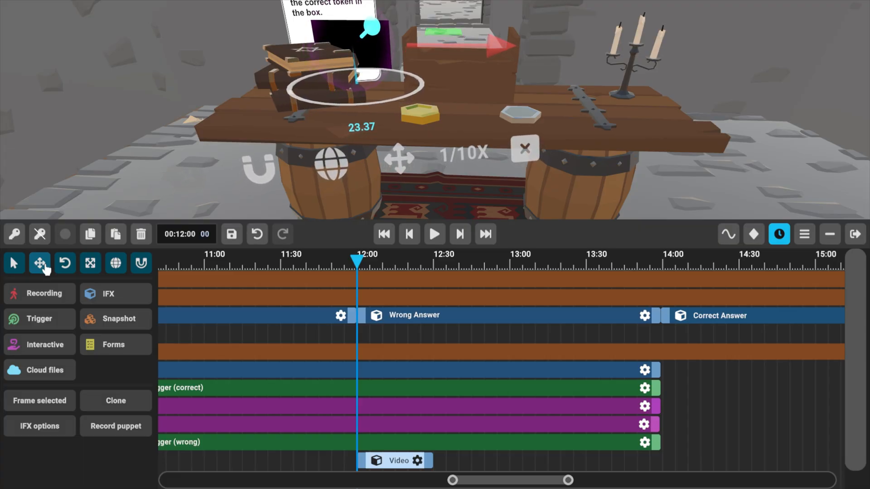
pyautogui.click(41, 266)
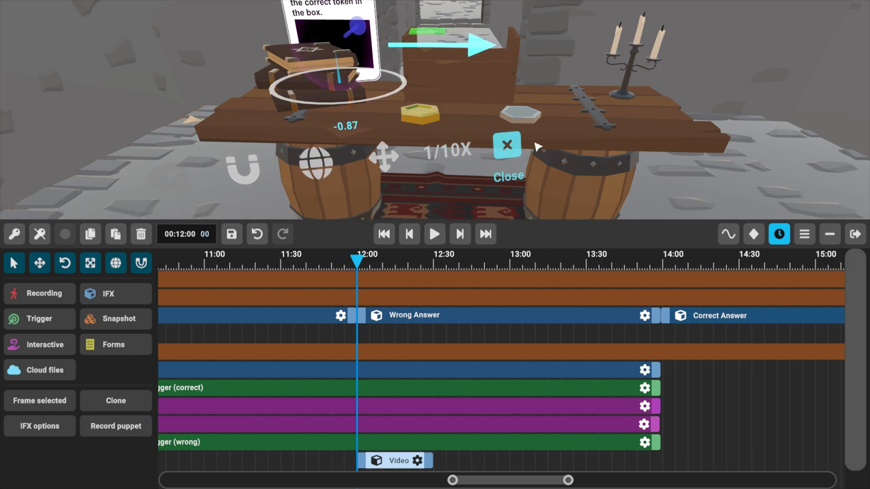
# Paste the video URL into the Video Screen (Flat External URL) effect's options and save the effect.
pyautogui.click(507, 145)
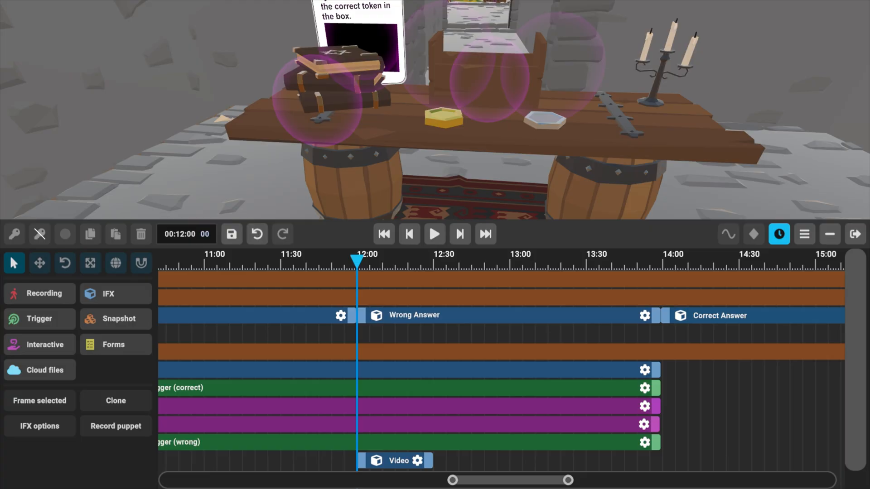
pyautogui.click(418, 460)
pyautogui.click(379, 309)
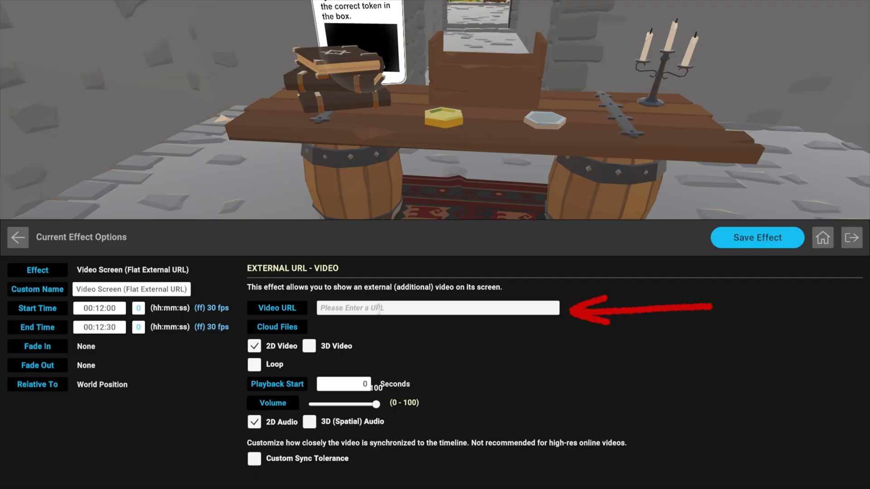
pyautogui.write('https://www.youtube.com/watch?v=3kp763UoHX0')
pyautogui.click(720, 241)
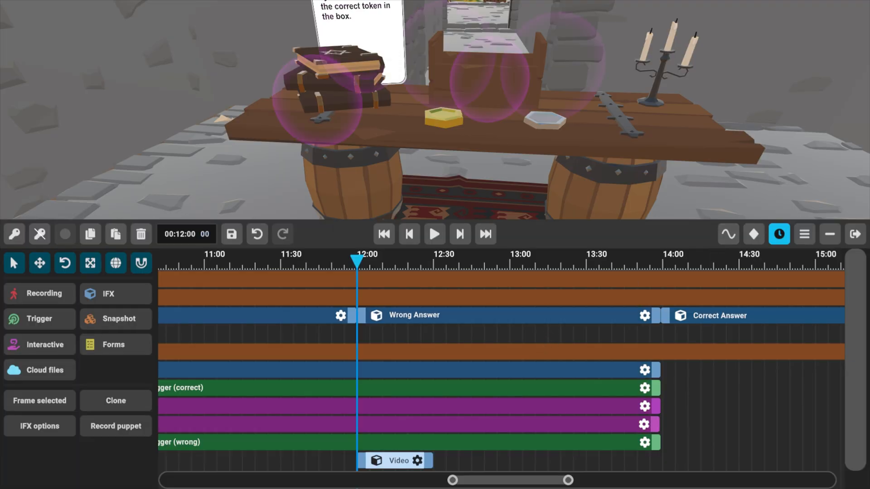
pyautogui.click(381, 321)
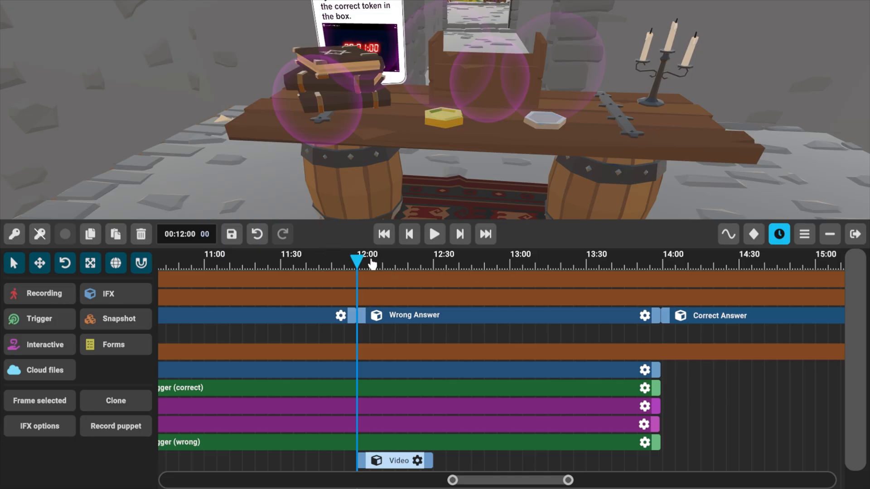
# Extend the video screen's clip to about 13:05 on the timeline and set the playhead to about 12:01.
pyautogui.moveTo(429, 461); pyautogui.dragTo(526, 466)
pyautogui.moveTo(353, 264)
pyautogui.mouseDown()
pyautogui.moveTo(445, 267)
pyautogui.moveTo(522, 285)
pyautogui.moveTo(430, 284)
pyautogui.moveTo(370, 266)
pyautogui.mouseUp()
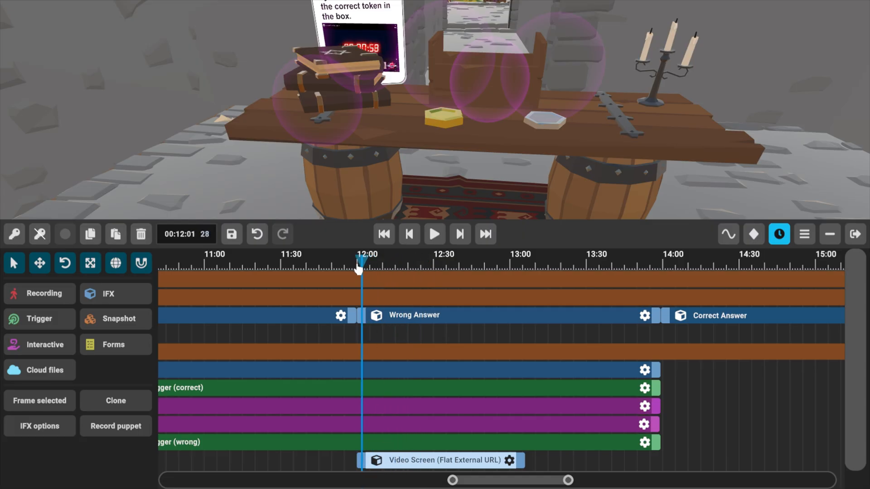
pyautogui.moveTo(252, 171); pyautogui.dragTo(258, 174, button='right')
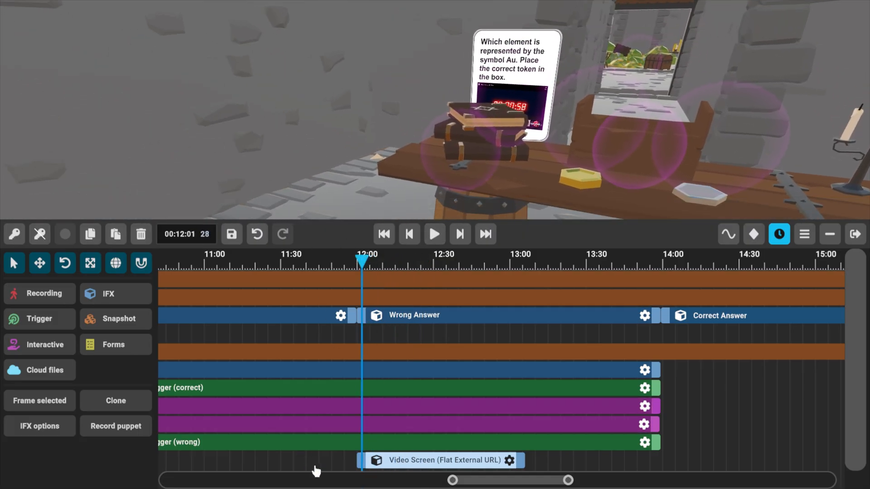
pyautogui.moveTo(310, 460); pyautogui.dragTo(321, 456)
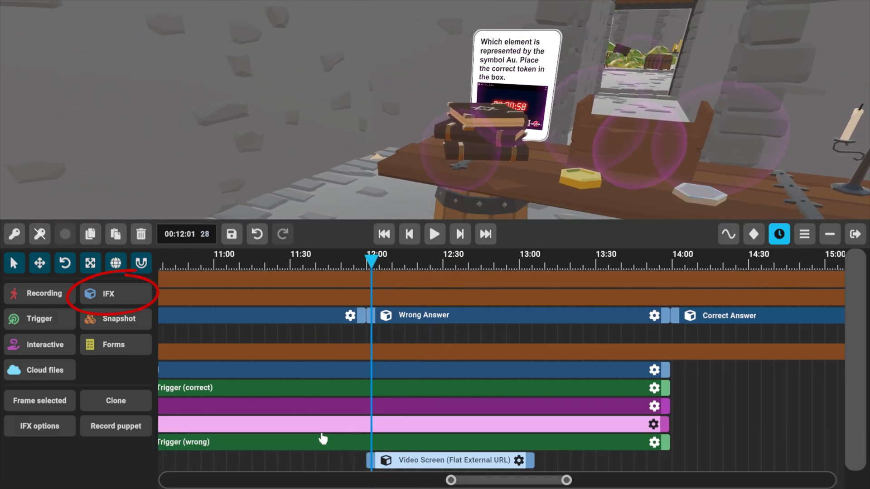
# Search the public IFX library for "wall port" and place Wall Ports on the wall beside the table.
pyautogui.click(120, 294)
pyautogui.click(211, 128)
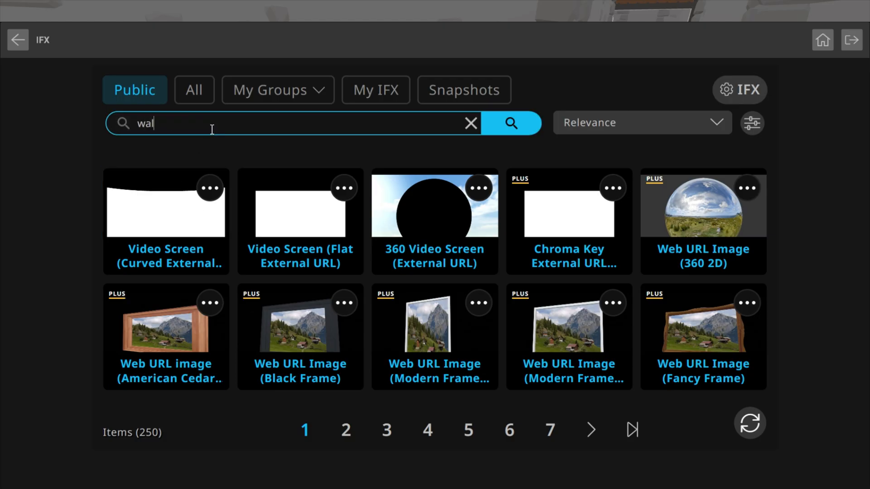
pyautogui.press('Return')
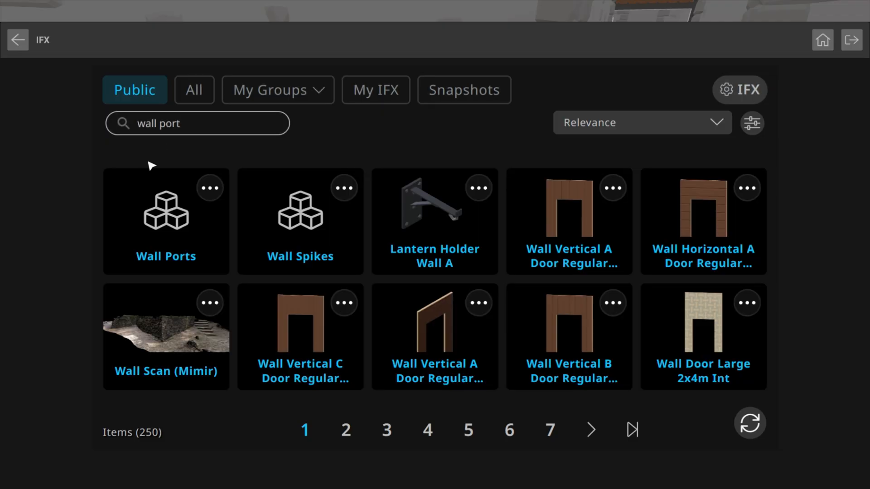
pyautogui.click(160, 243)
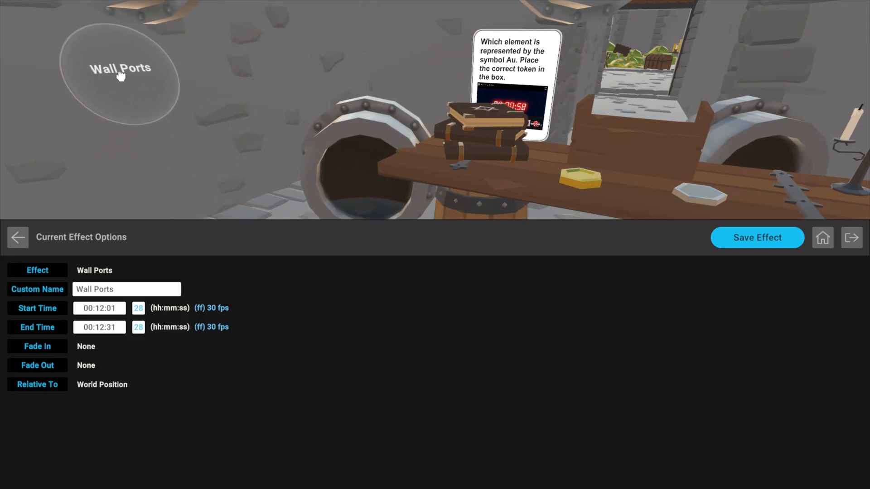
pyautogui.click(109, 39)
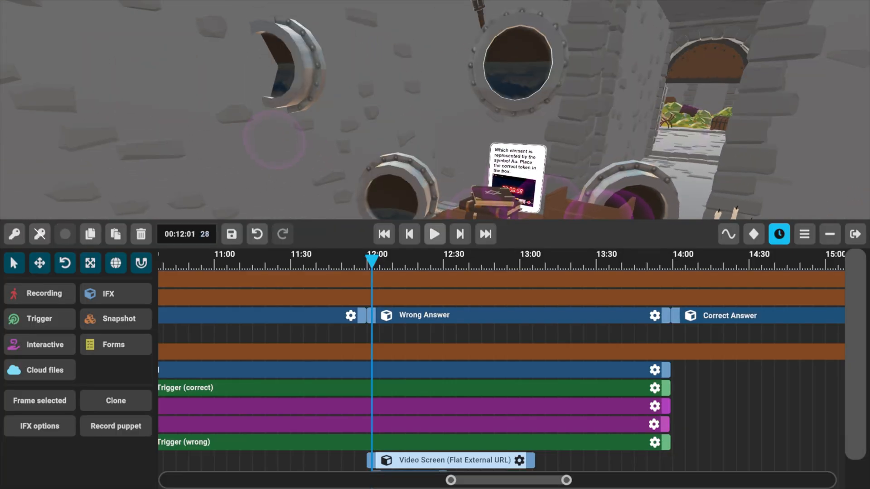
# Rotate the Wall Ports about the vertical axis to about 275°, raising the rotation sensitivity to 1X.
pyautogui.click(370, 136)
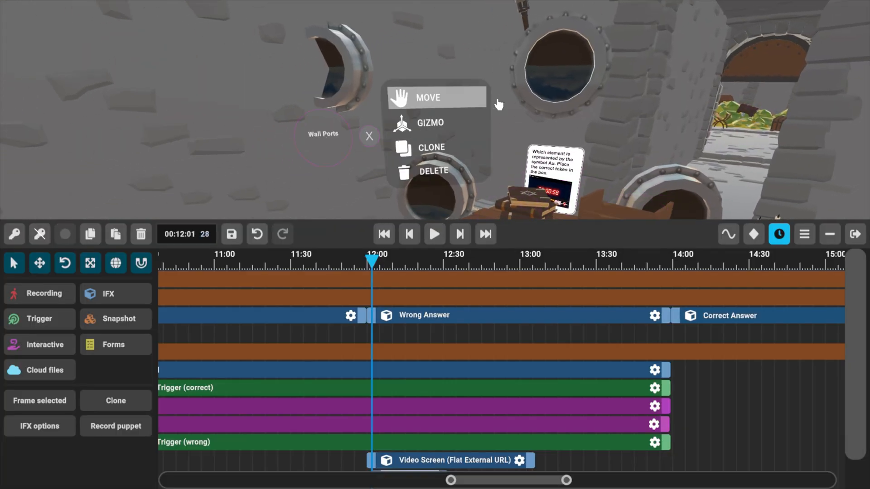
pyautogui.click(443, 128)
pyautogui.click(66, 266)
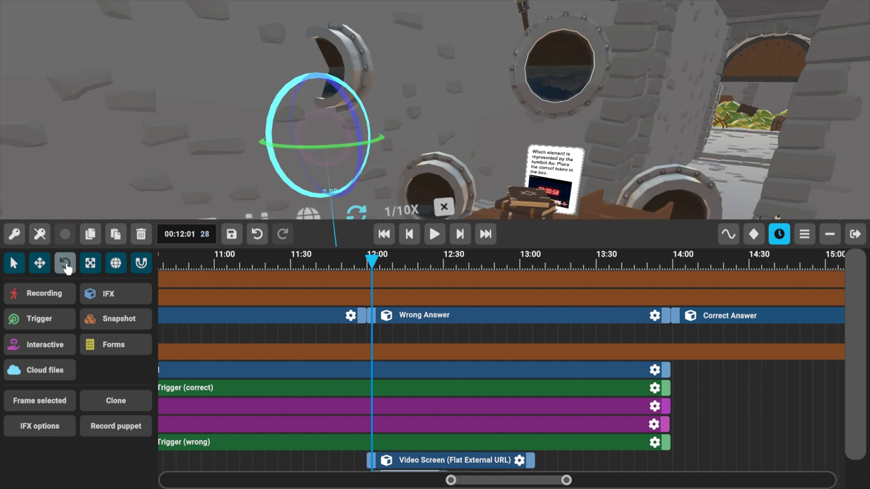
pyautogui.click(67, 268)
pyautogui.click(67, 268)
pyautogui.click(68, 269)
pyautogui.click(67, 269)
pyautogui.click(67, 269)
pyautogui.scroll(-14, 67, 268)
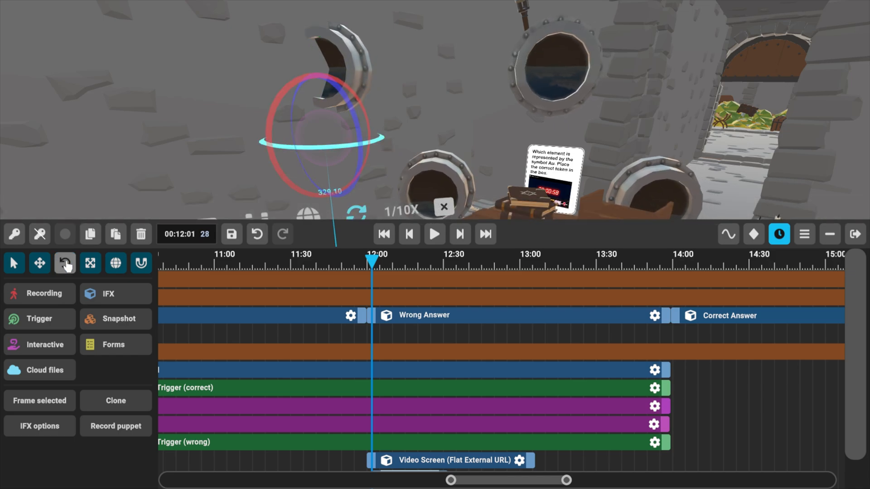
pyautogui.scroll(-4, 67, 267)
pyautogui.moveTo(435, 149); pyautogui.dragTo(434, 245, button='right')
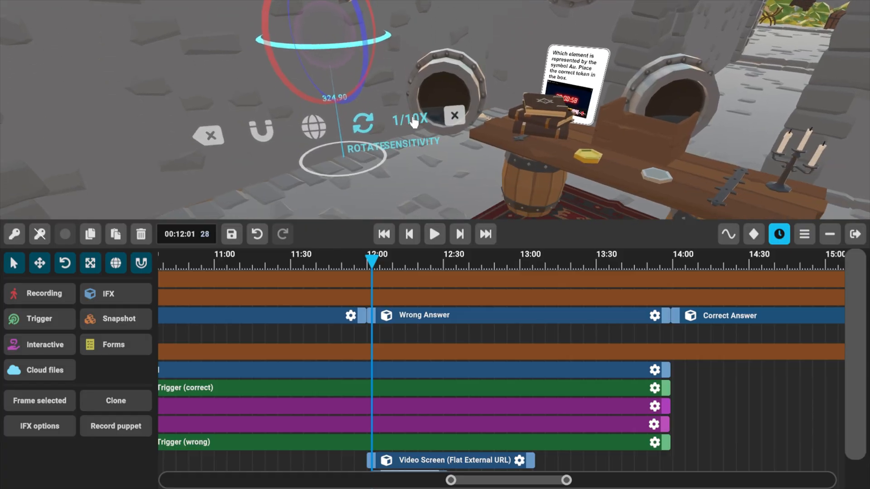
pyautogui.click(412, 121)
pyautogui.scroll(-10, 179, 90)
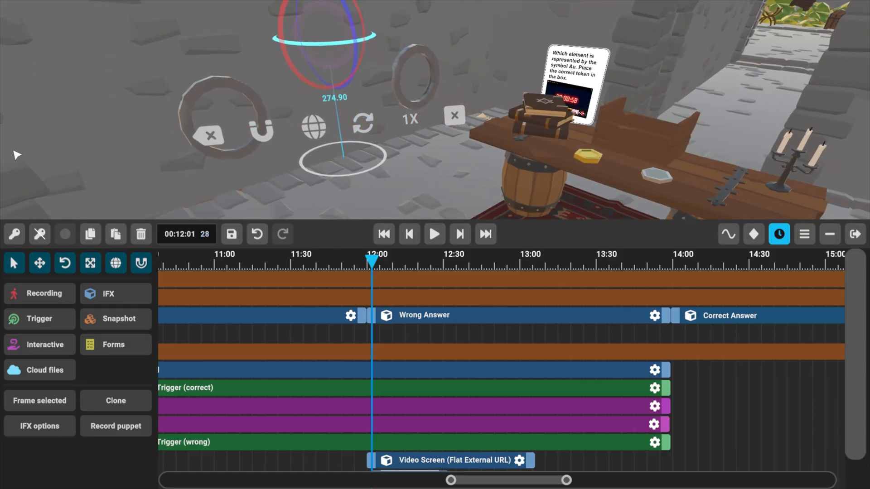
# Move the Wall Ports until their pipes protrude from the wall, using 1/2X sensitivity for the fine adjustment.
pyautogui.click(40, 263)
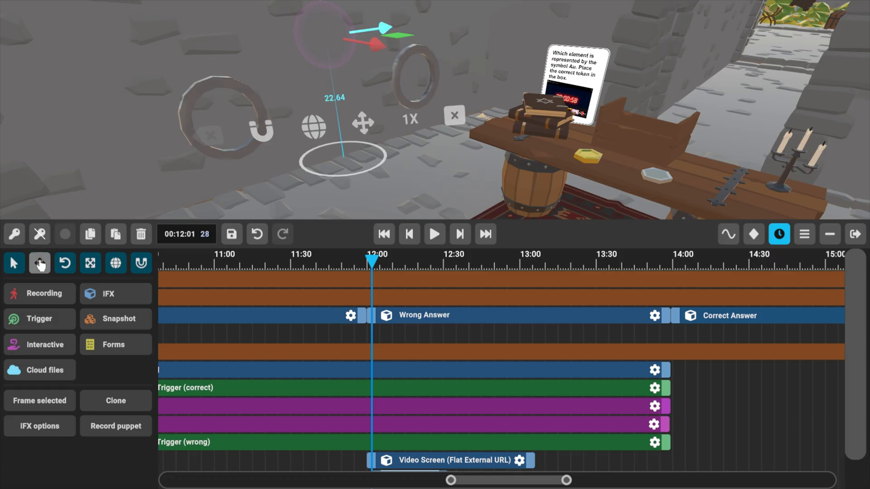
pyautogui.scroll(-20, 41, 265)
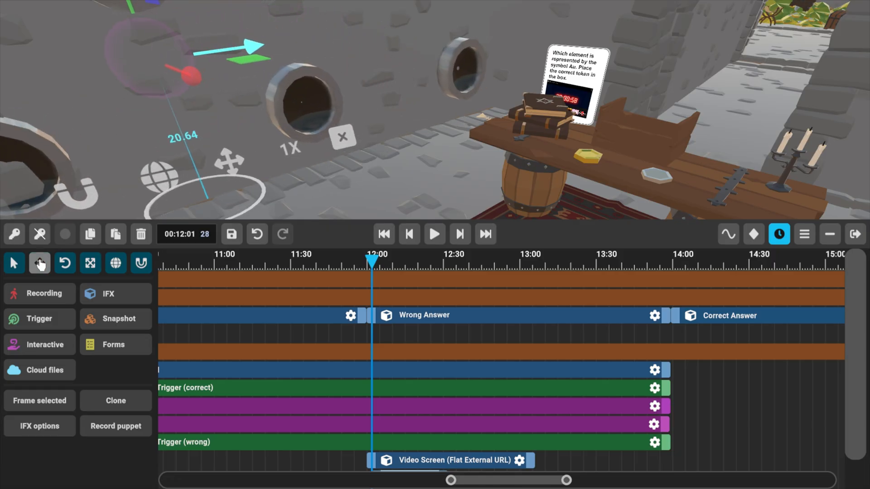
pyautogui.moveTo(409, 167); pyautogui.dragTo(337, 162, button='right')
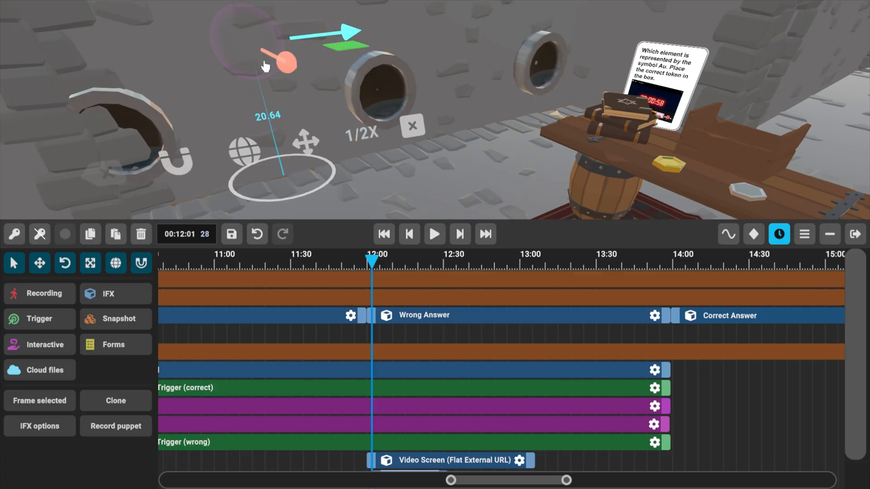
pyautogui.moveTo(279, 64); pyautogui.dragTo(300, 91)
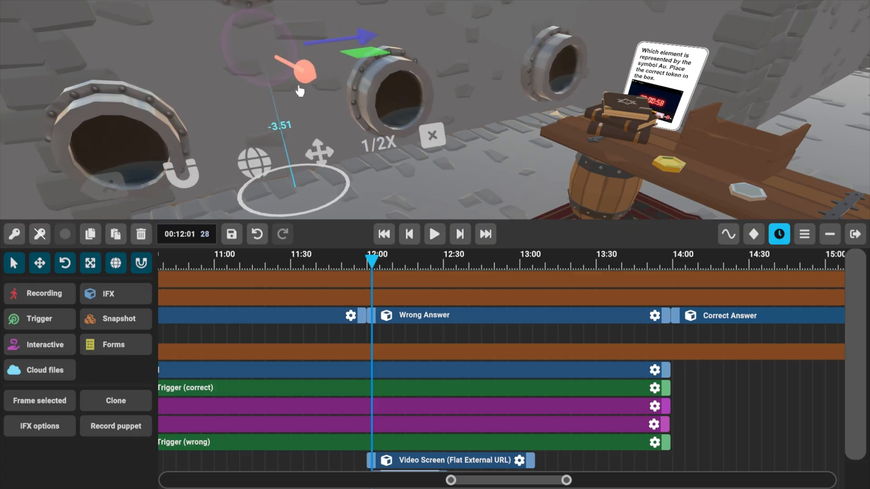
# Fine-tune the Wall Ports' rotation about the vertical axis to about 273° at 1/10X sensitivity and close the gizmo.
pyautogui.click(66, 264)
pyautogui.click(384, 145)
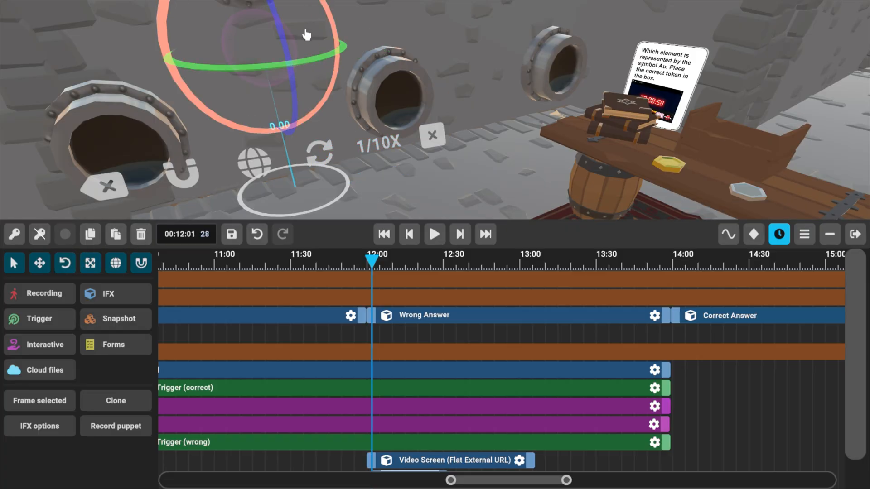
pyautogui.click(317, 60)
pyautogui.scroll(2, 392, 96)
pyautogui.scroll(-3, 393, 98)
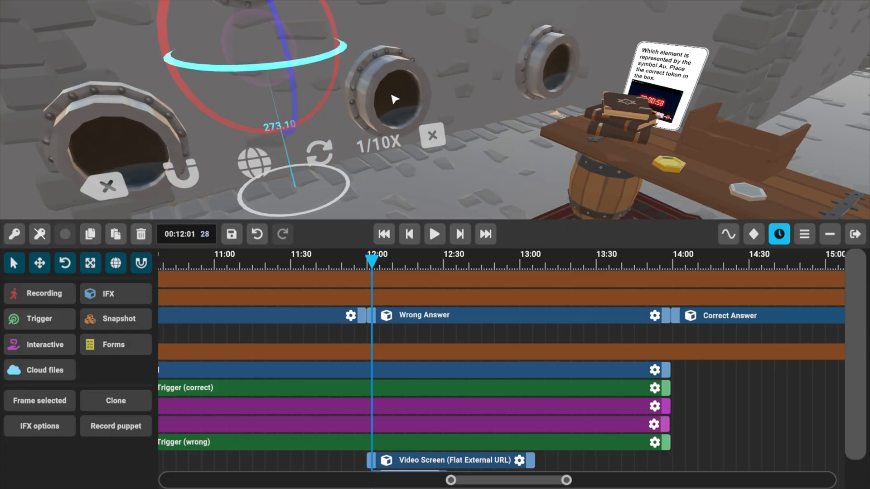
pyautogui.click(432, 136)
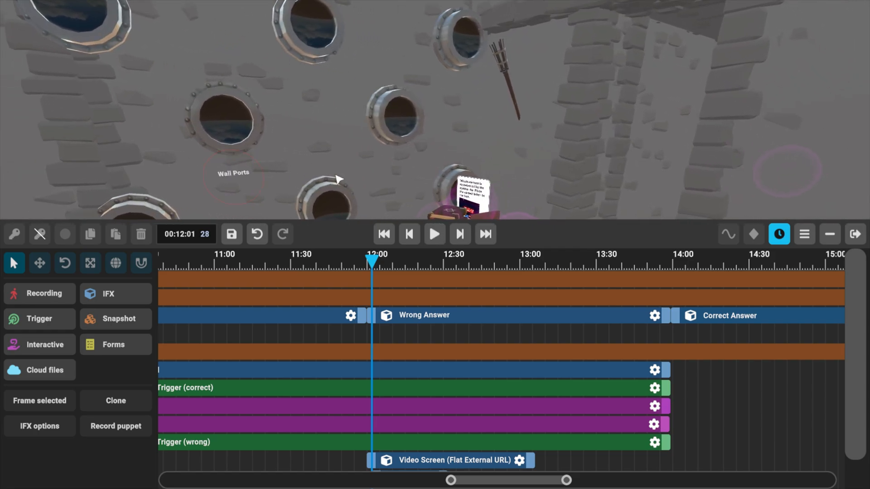
# Enlarge the timeline area and extend the Wall Ports clip to about 14:22.
pyautogui.moveTo(365, 132); pyautogui.dragTo(435, 59, button='right')
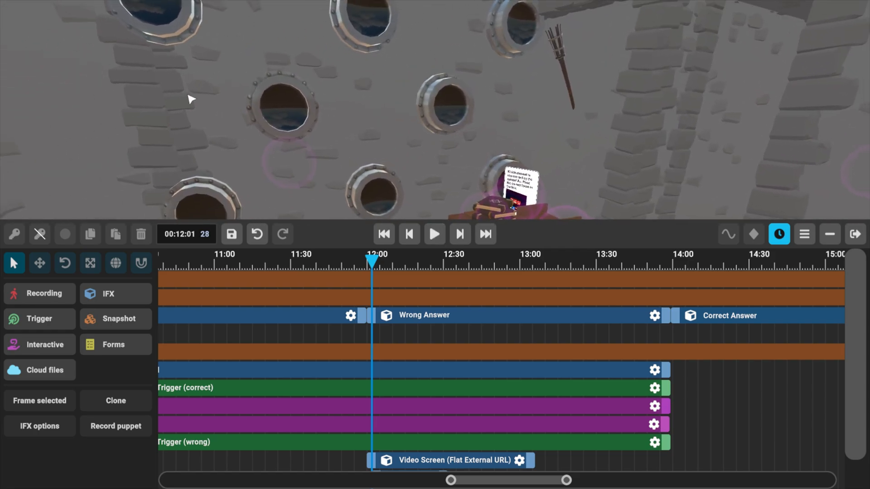
pyautogui.moveTo(363, 121); pyautogui.dragTo(405, 179, button='right')
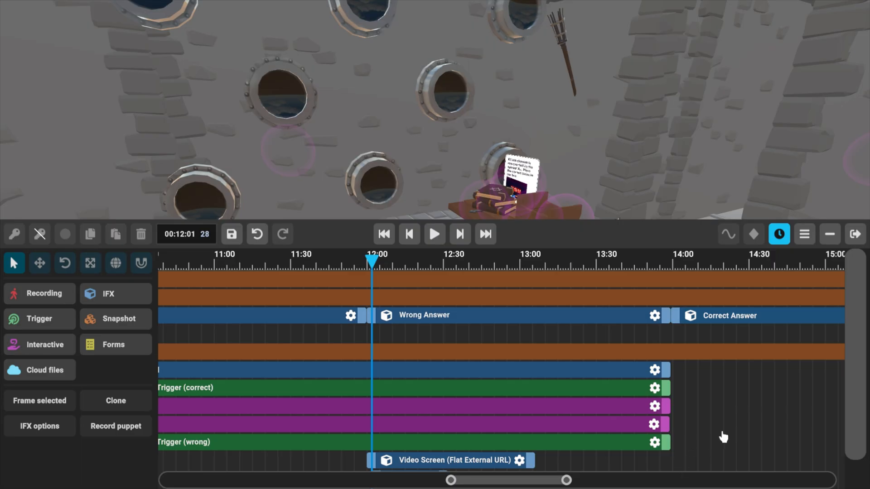
pyautogui.scroll(-1, 716, 412)
pyautogui.moveTo(519, 219); pyautogui.dragTo(506, 115)
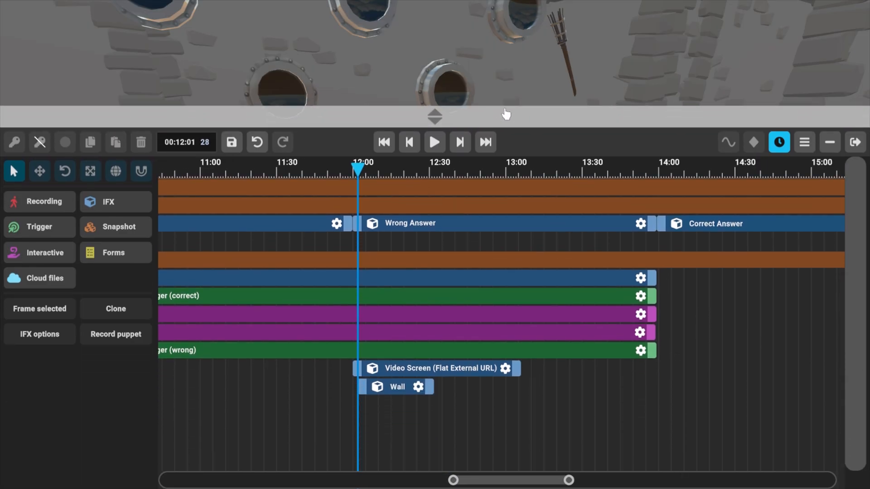
pyautogui.moveTo(429, 371); pyautogui.dragTo(555, 379)
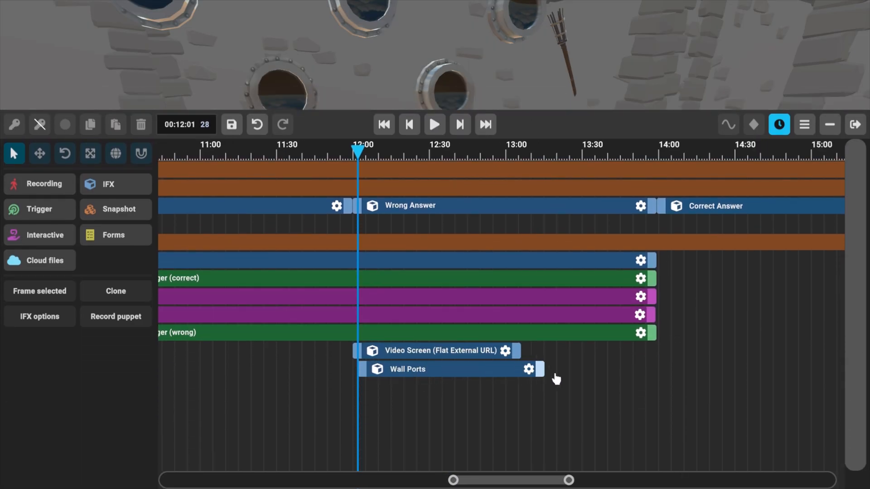
pyautogui.moveTo(688, 396); pyautogui.dragTo(717, 396)
# Clone the Wall Ports clip, give the clone the custom name "Spikes" and save it.
pyautogui.click(411, 374)
pyautogui.click(416, 371)
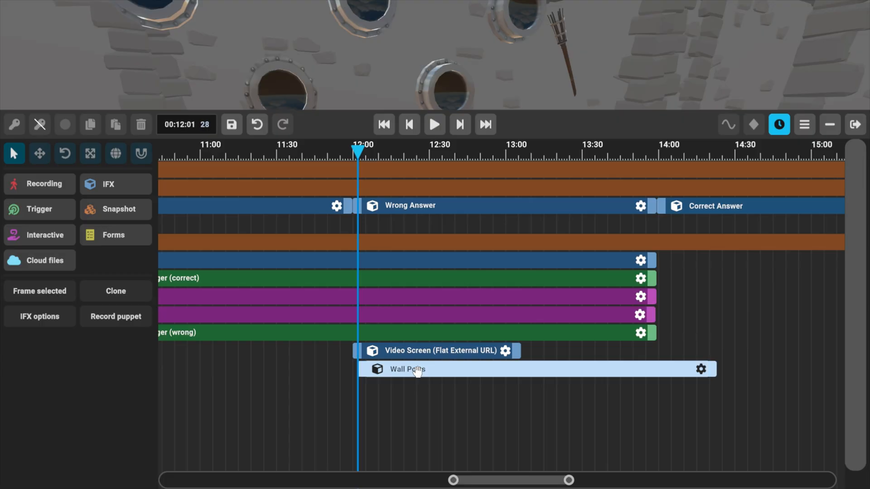
pyautogui.click(115, 291)
pyautogui.click(444, 388)
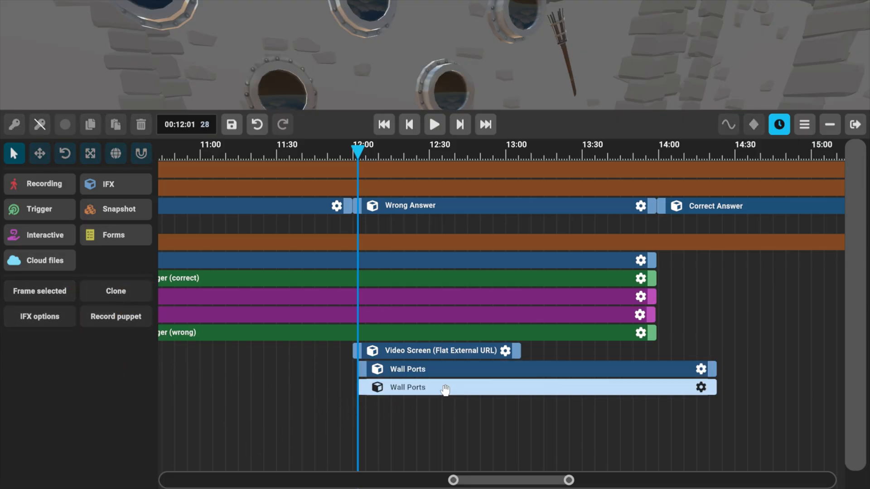
pyautogui.click(701, 387)
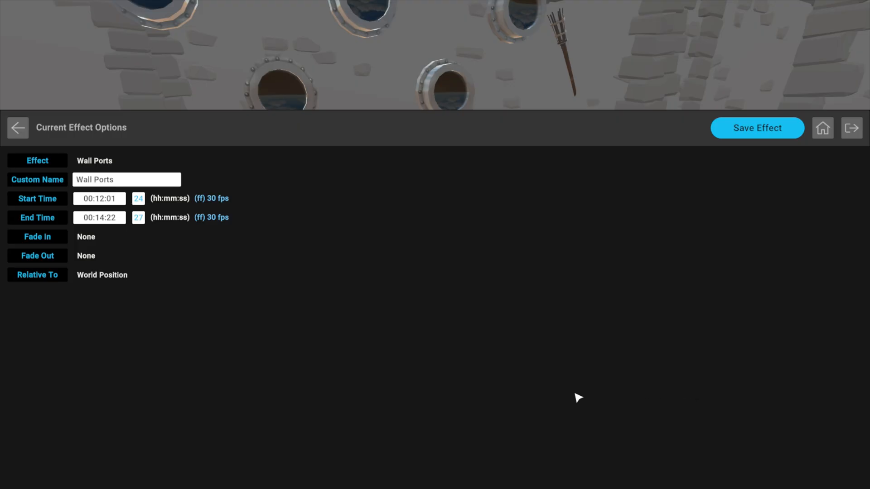
pyautogui.click(766, 131)
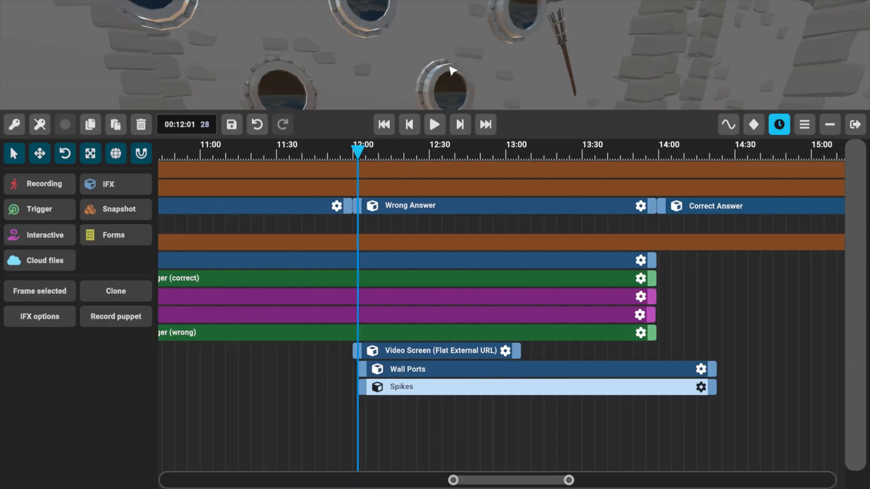
# Replace the Spikes clip's effect with the Wall Spikes IFX and save the effect.
pyautogui.hscroll(2, 380, 420)
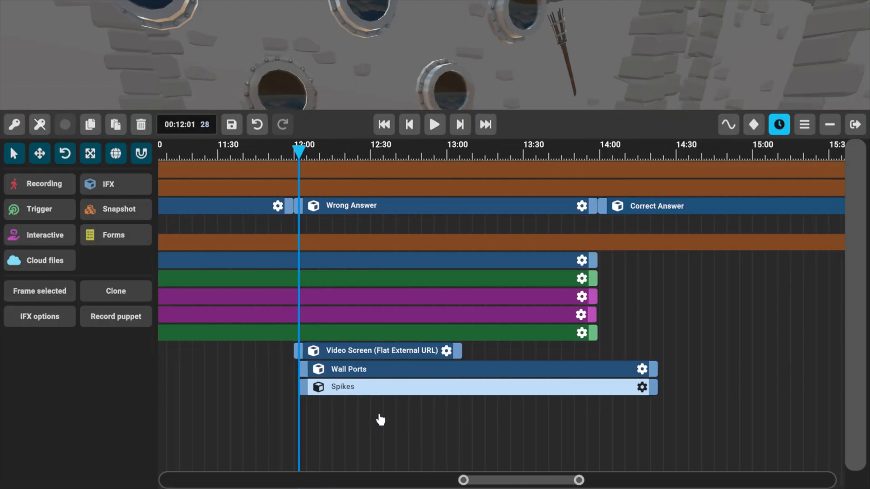
pyautogui.click(642, 387)
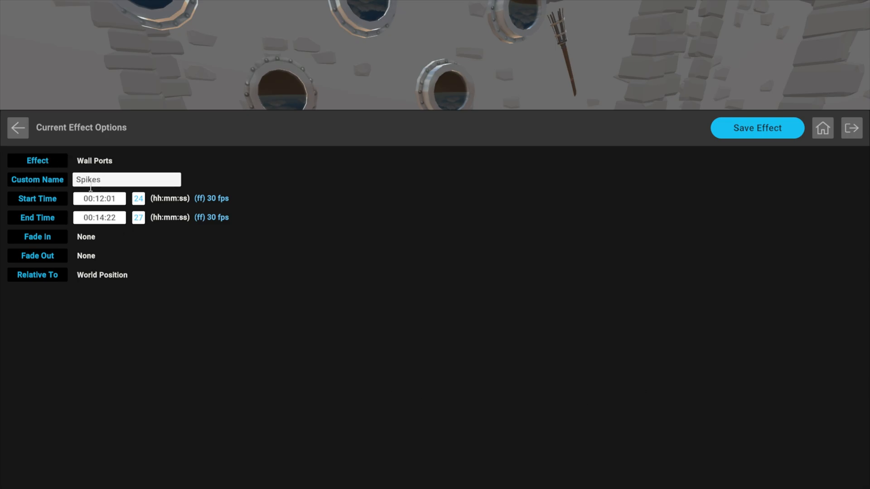
pyautogui.click(33, 162)
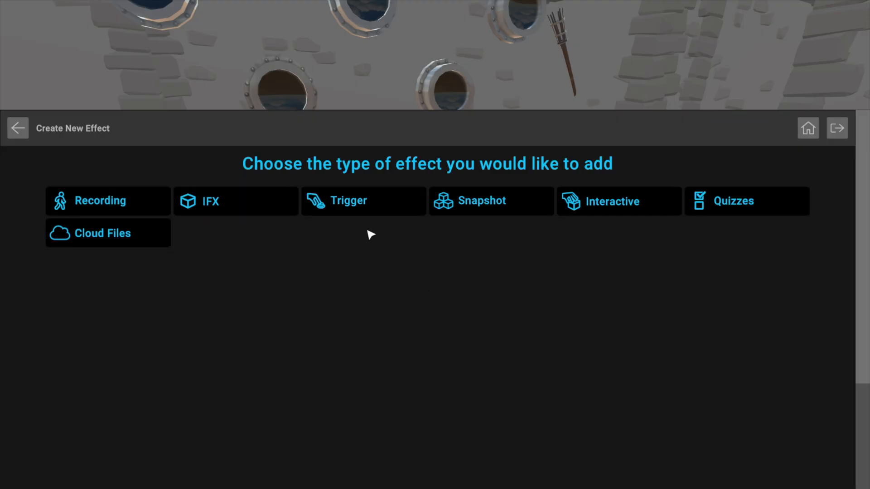
pyautogui.click(218, 213)
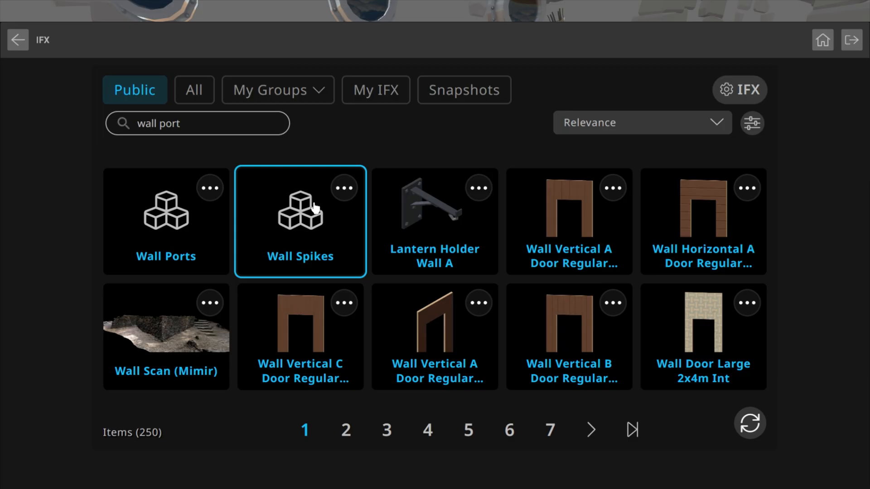
pyautogui.click(298, 236)
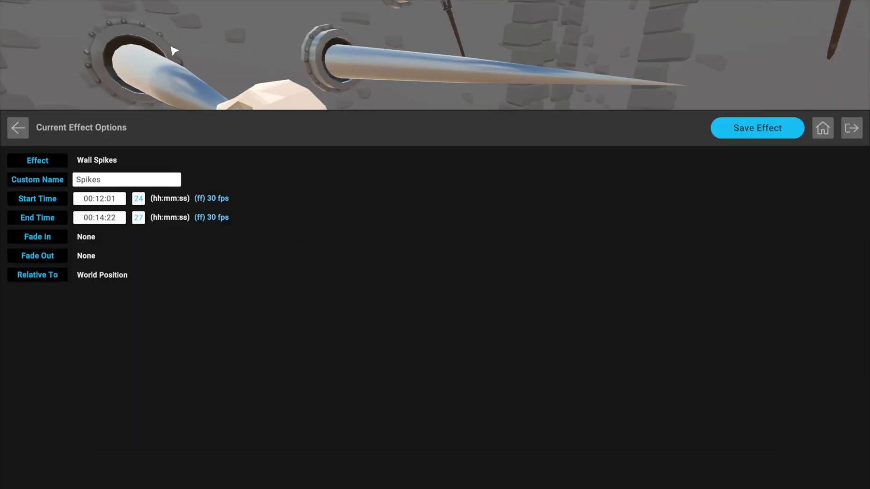
pyautogui.click(757, 133)
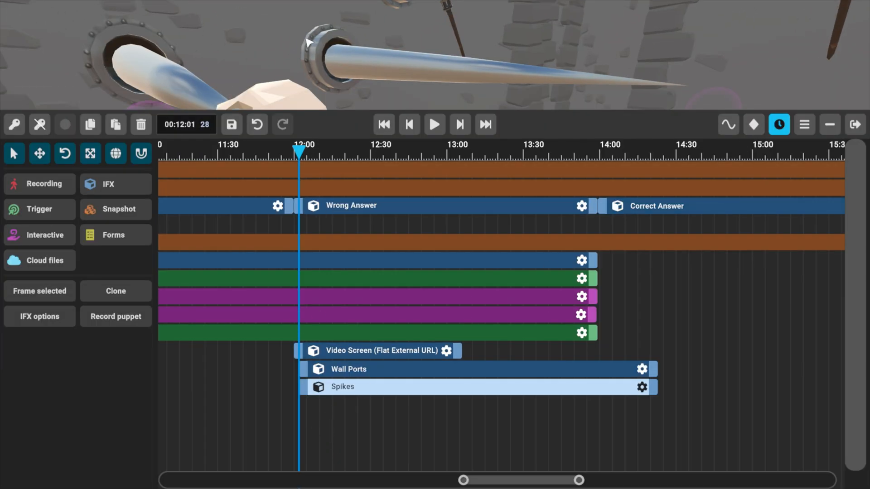
# Place the playhead at about 13:01 and add a keyframe to the Spikes clip with the spikes fully extended.
pyautogui.moveTo(338, 48)
pyautogui.mouseDown(button='right')
pyautogui.moveTo(317, 75)
pyautogui.moveTo(317, 41)
pyautogui.moveTo(353, 64)
pyautogui.moveTo(328, 45)
pyautogui.moveTo(322, 68)
pyautogui.moveTo(338, 84)
pyautogui.moveTo(342, 41)
pyautogui.mouseUp(button='right')
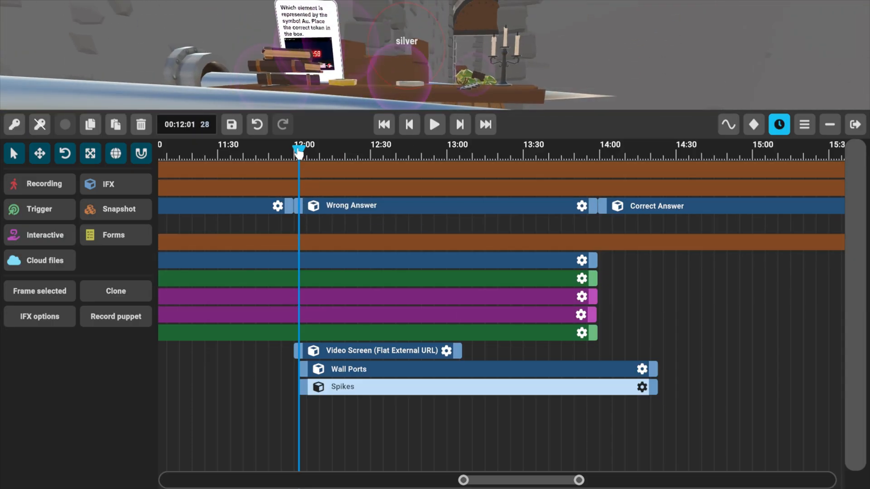
pyautogui.moveTo(298, 153); pyautogui.dragTo(454, 180)
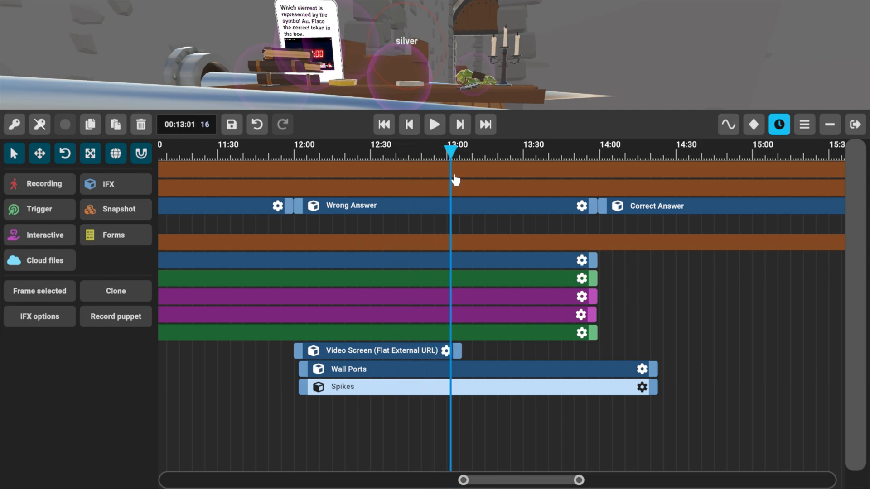
pyautogui.moveTo(348, 447); pyautogui.dragTo(289, 440)
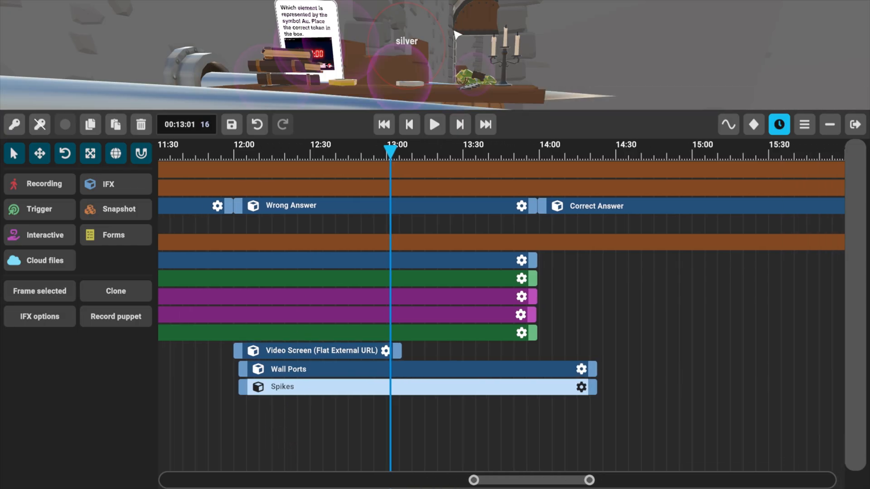
pyautogui.moveTo(457, 34); pyautogui.dragTo(425, 199, button='right')
pyautogui.click(366, 419)
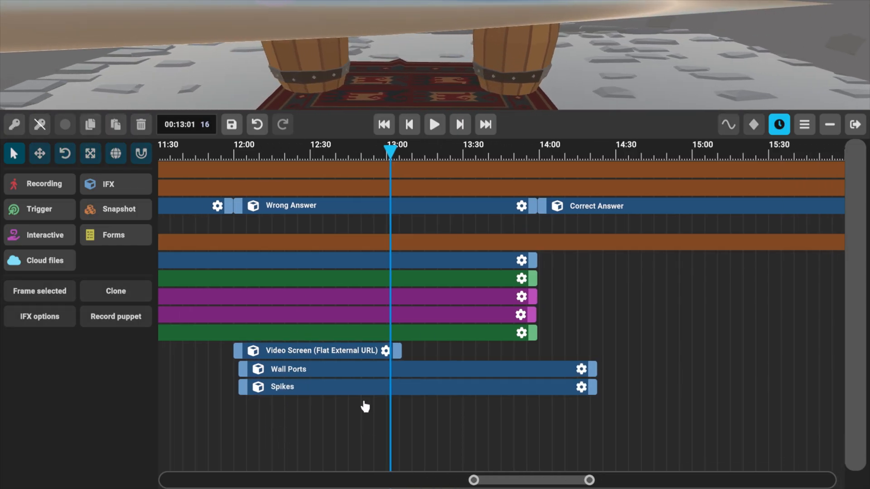
pyautogui.click(365, 391)
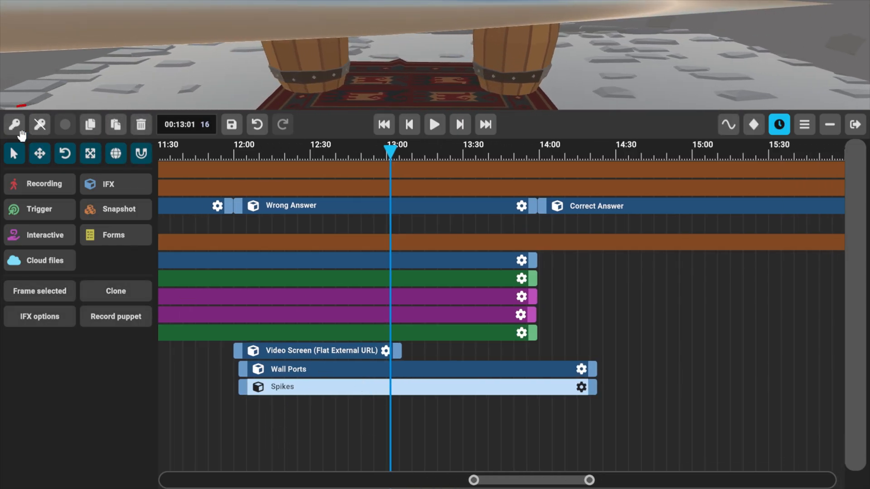
pyautogui.click(15, 123)
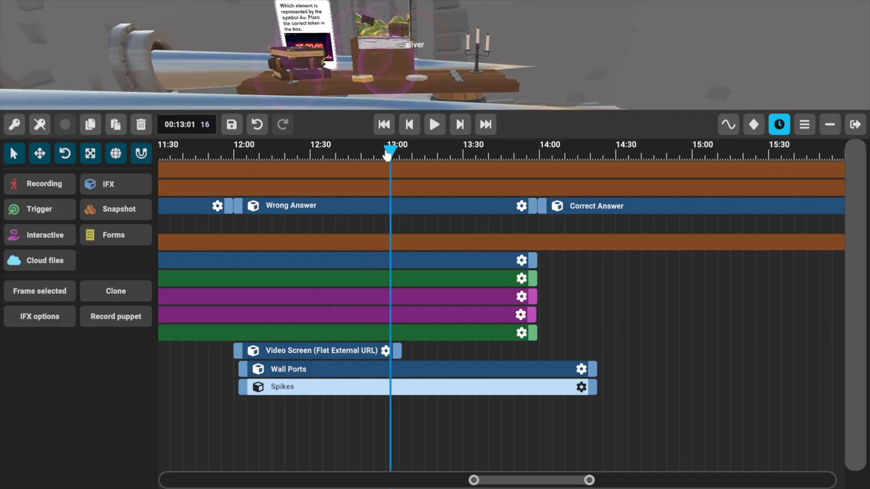
# At about 12:04, move the Spikes back through the wall so they retract into the ports.
pyautogui.moveTo(389, 153); pyautogui.dragTo(238, 175)
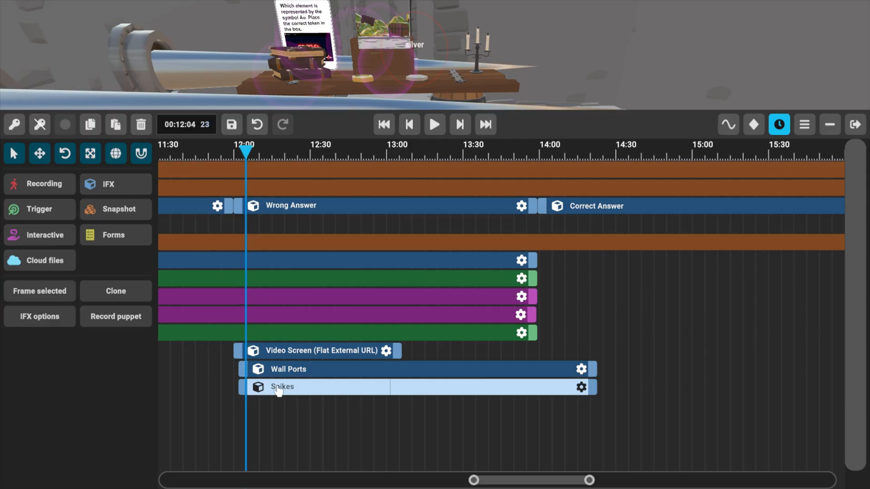
pyautogui.click(40, 157)
pyautogui.moveTo(40, 156); pyautogui.dragTo(10, 158, button='right')
pyautogui.moveTo(317, 99); pyautogui.dragTo(351, 82, button='right')
pyautogui.moveTo(383, 56); pyautogui.dragTo(378, 50, button='right')
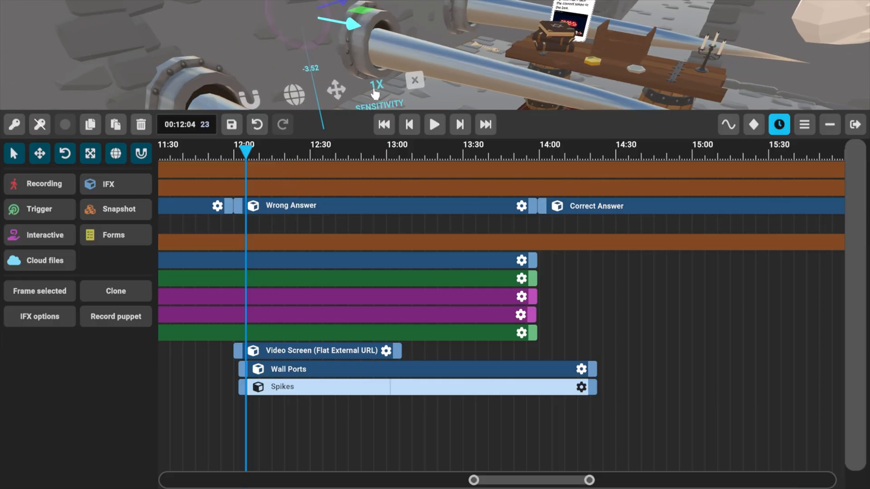
pyautogui.moveTo(354, 23); pyautogui.dragTo(348, 26)
pyautogui.moveTo(472, 35); pyautogui.dragTo(446, 57, button='right')
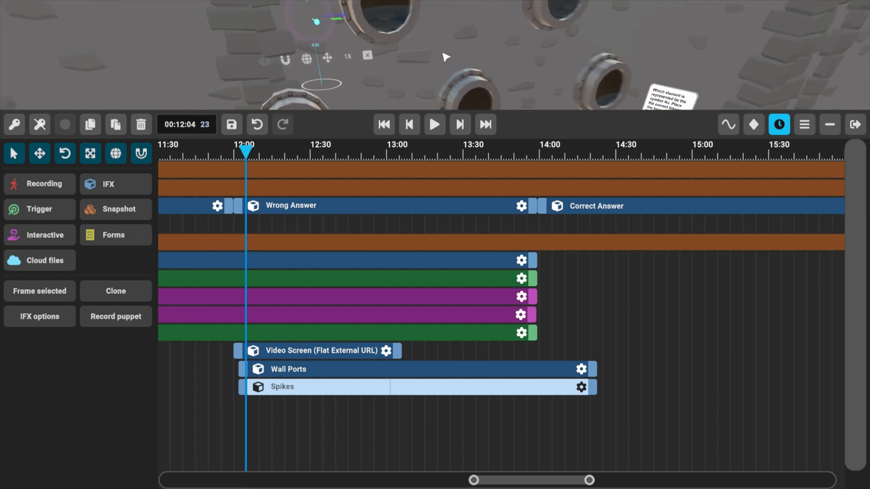
# Fine-tune the retracted Spikes' position at 1/2X sensitivity and add a keyframe at about 12:04.
pyautogui.moveTo(508, 66); pyautogui.dragTo(443, 68, button='right')
pyautogui.moveTo(355, 73); pyautogui.dragTo(361, 67, button='right')
pyautogui.moveTo(360, 67); pyautogui.dragTo(345, 41, button='right')
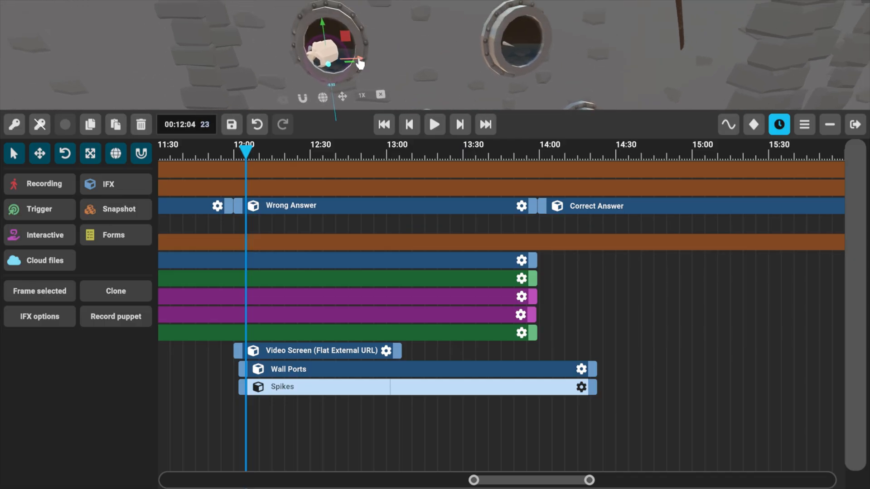
pyautogui.moveTo(446, 35); pyautogui.dragTo(402, 57, button='right')
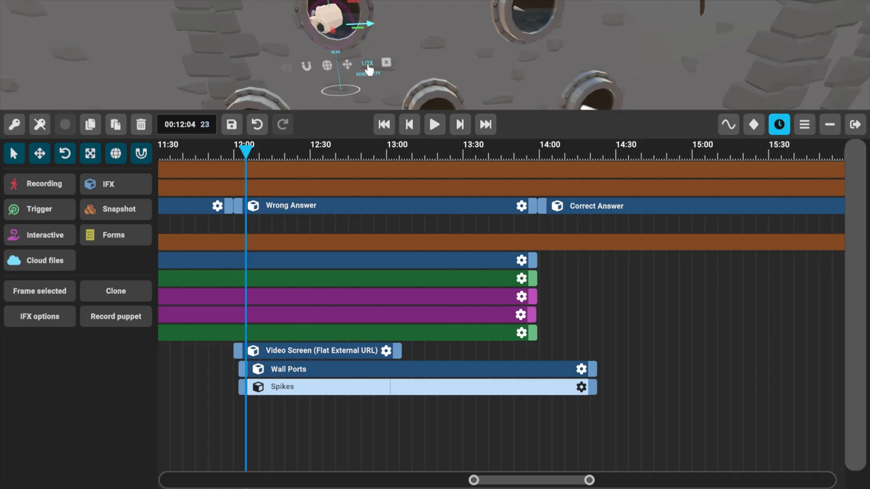
pyautogui.moveTo(479, 51); pyautogui.dragTo(454, 41, button='right')
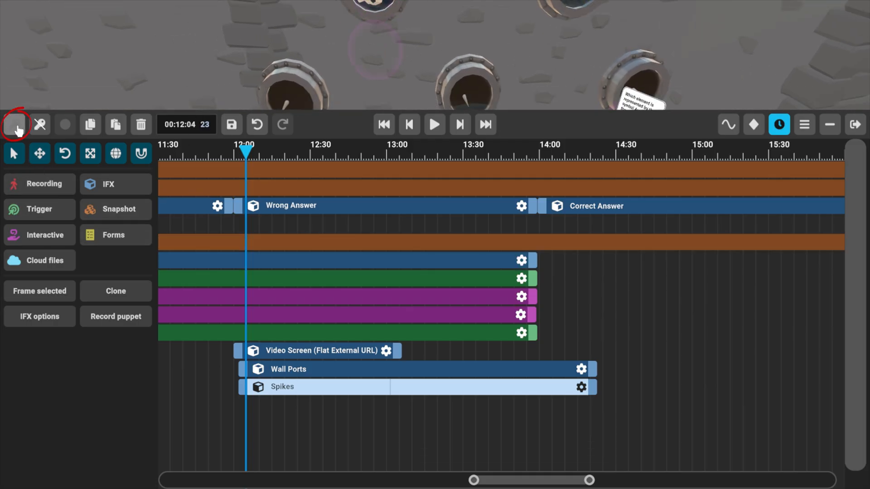
# Scrub from about 12:04 to 12:59 to examine the spikes' movement out of the wall, adjusting the timeline area's height.
pyautogui.moveTo(245, 154); pyautogui.dragTo(332, 163)
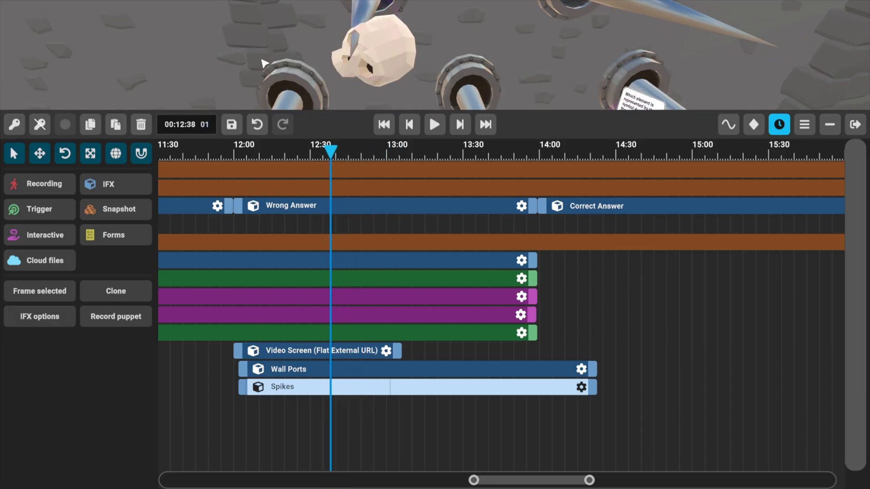
pyautogui.moveTo(264, 62); pyautogui.dragTo(265, 83, button='right')
pyautogui.moveTo(379, 111); pyautogui.dragTo(345, 199)
pyautogui.moveTo(251, 243); pyautogui.dragTo(387, 258)
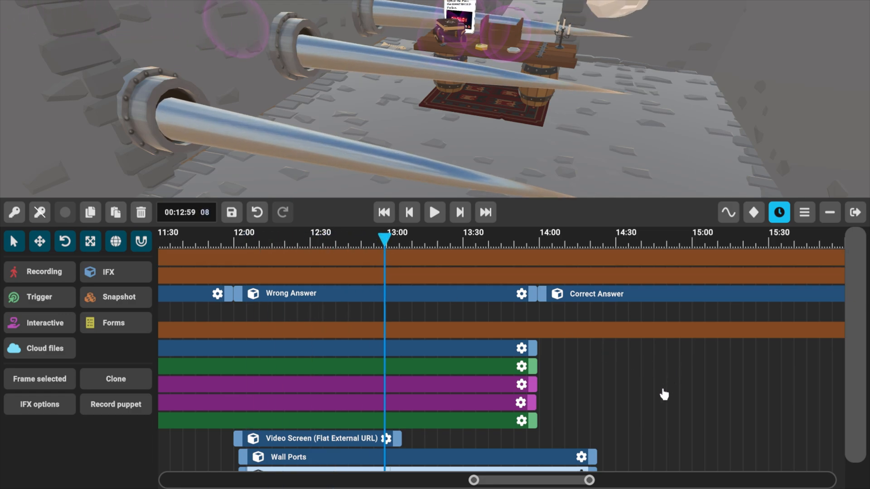
pyautogui.moveTo(630, 398); pyautogui.dragTo(603, 355, button='middle')
pyautogui.moveTo(620, 388); pyautogui.dragTo(614, 370, button='middle')
pyautogui.moveTo(372, 198); pyautogui.dragTo(367, 150)
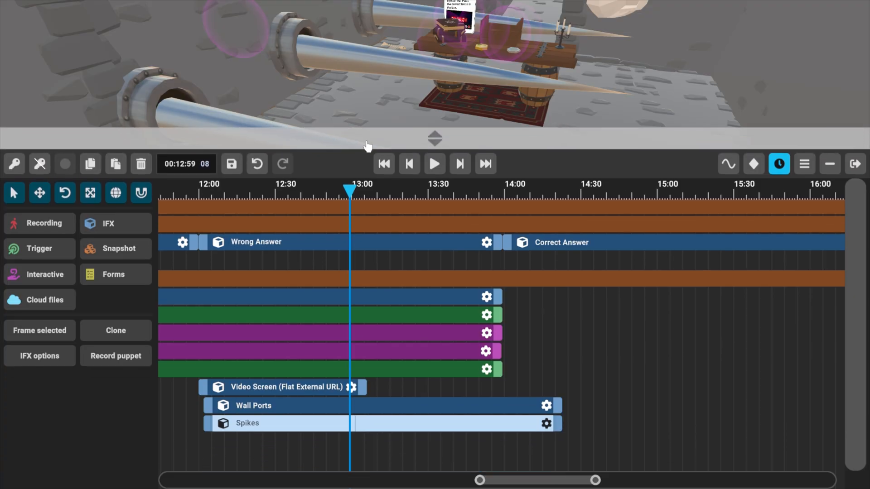
# Add a Skip to Time (Lesson Seek) IFX at about 13:26, found by searching for "Skip to", and save it.
pyautogui.moveTo(352, 198); pyautogui.dragTo(464, 216)
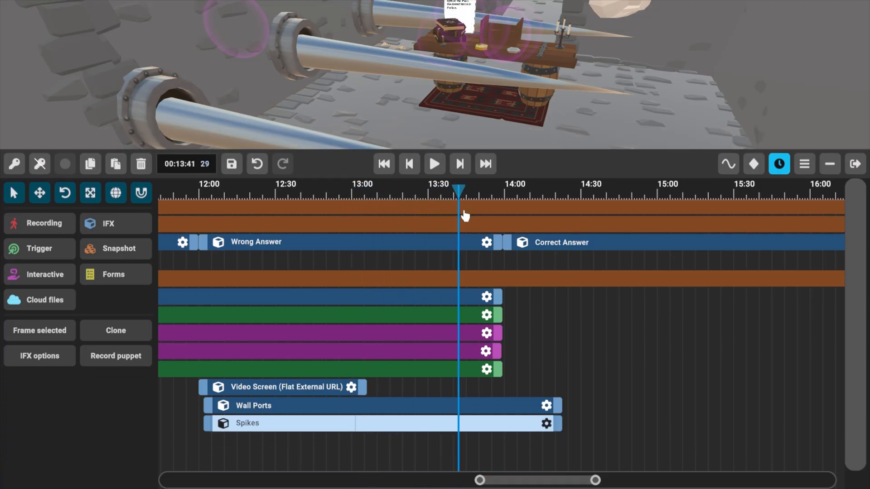
pyautogui.moveTo(556, 355); pyautogui.dragTo(632, 358)
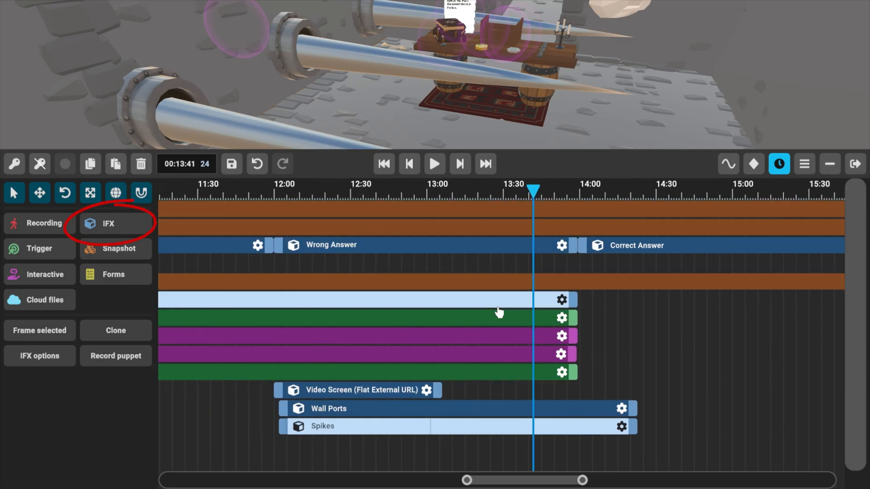
pyautogui.moveTo(532, 192); pyautogui.dragTo(491, 194)
pyautogui.click(115, 227)
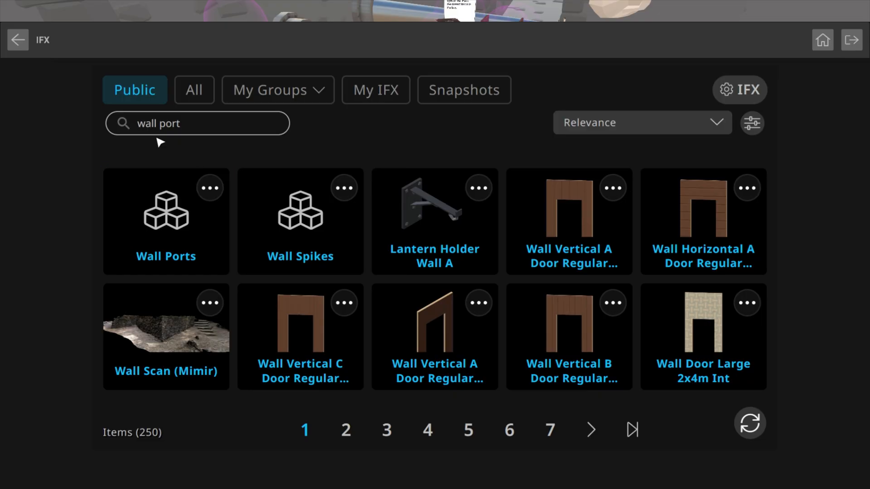
pyautogui.click(205, 129)
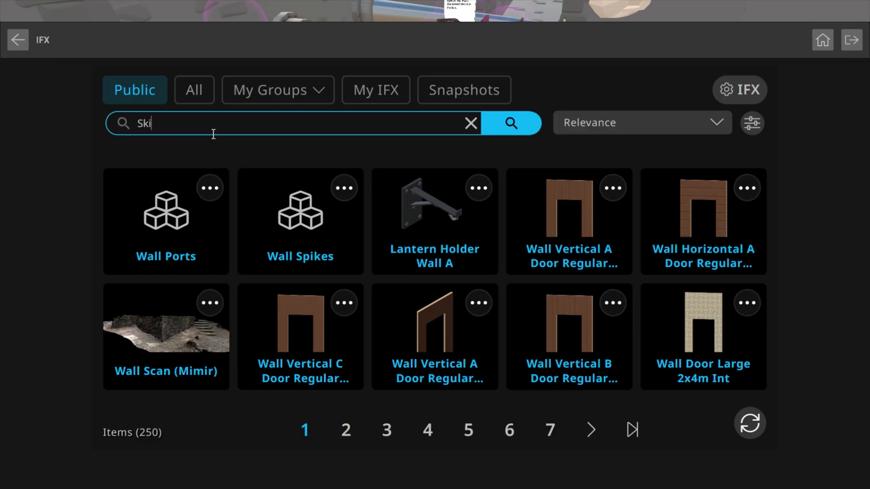
pyautogui.write('Skip to')
pyautogui.press('Return')
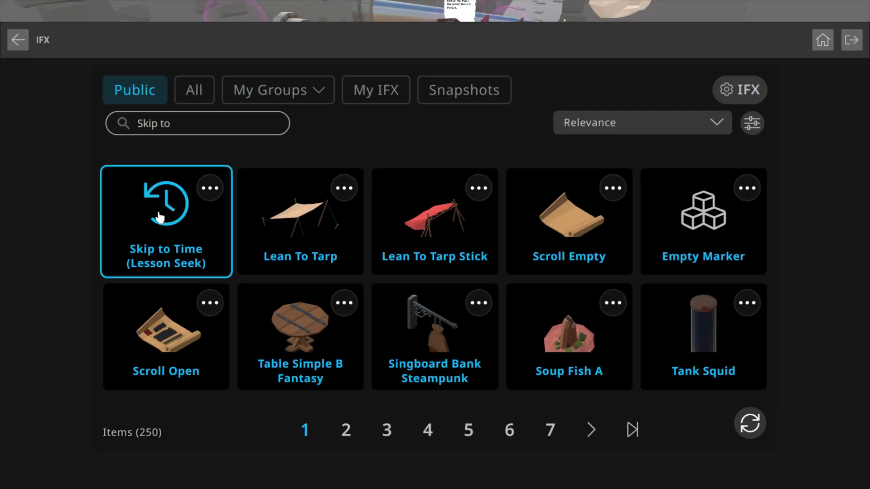
pyautogui.click(166, 214)
pyautogui.click(757, 167)
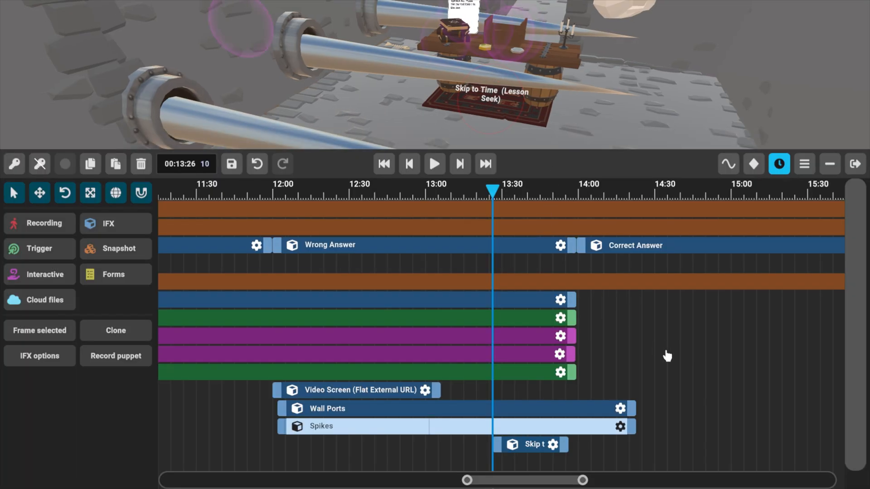
# Jump to the start of the Challenge section, set the Skip to Time effect's time input to 00:10:00 and save it.
pyautogui.moveTo(601, 364); pyautogui.dragTo(720, 367, button='middle')
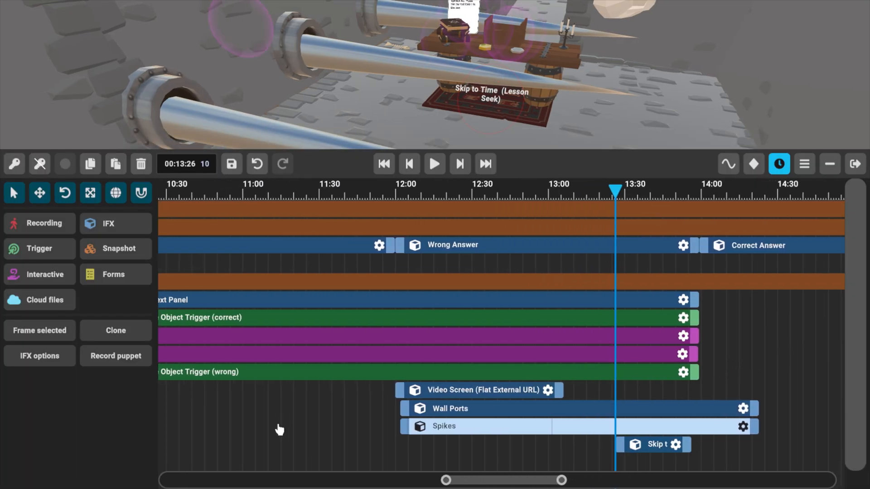
pyautogui.scroll(-4, 284, 431)
pyautogui.moveTo(249, 431); pyautogui.dragTo(339, 438, button='middle')
pyautogui.scroll(-1, 340, 437)
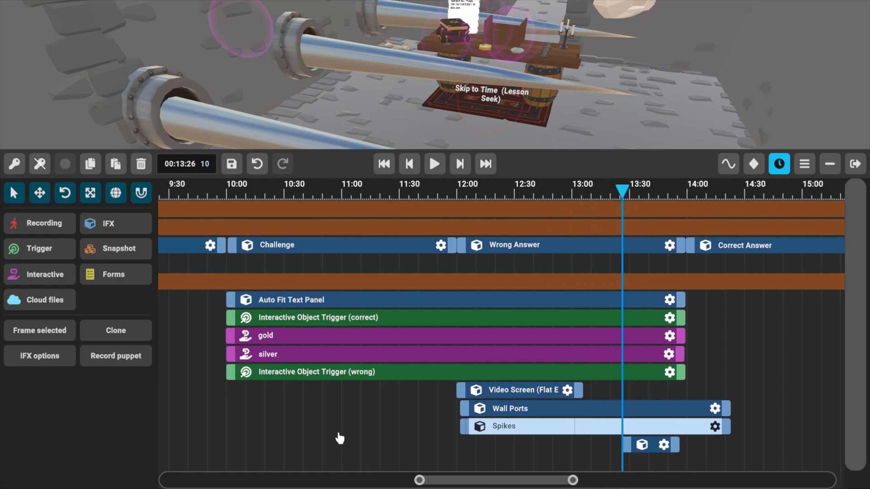
pyautogui.click(409, 165)
pyautogui.click(410, 164)
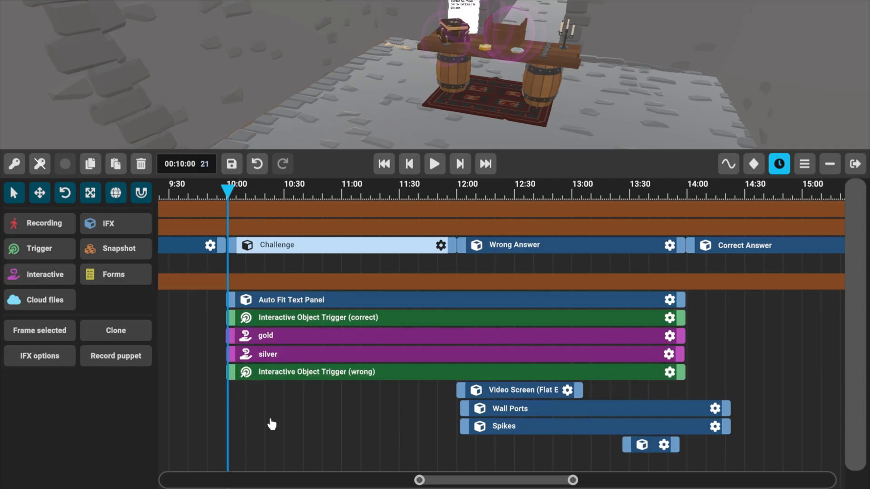
pyautogui.moveTo(290, 433); pyautogui.dragTo(312, 434, button='middle')
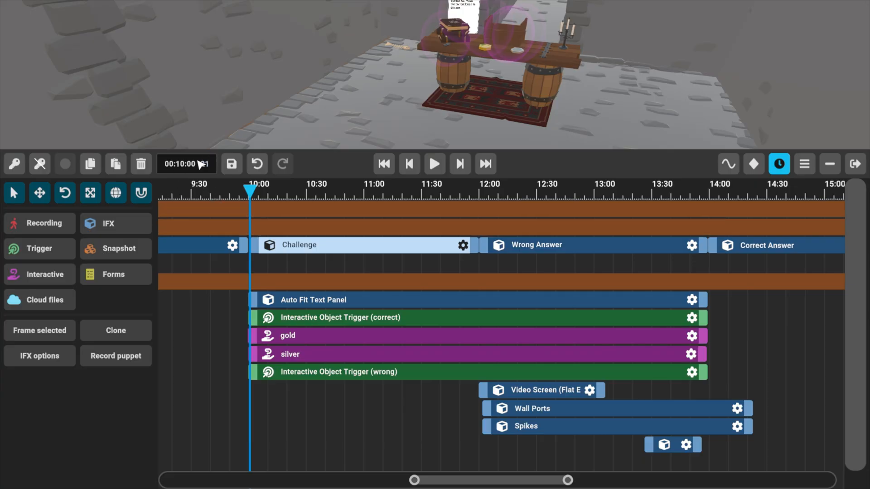
pyautogui.click(686, 445)
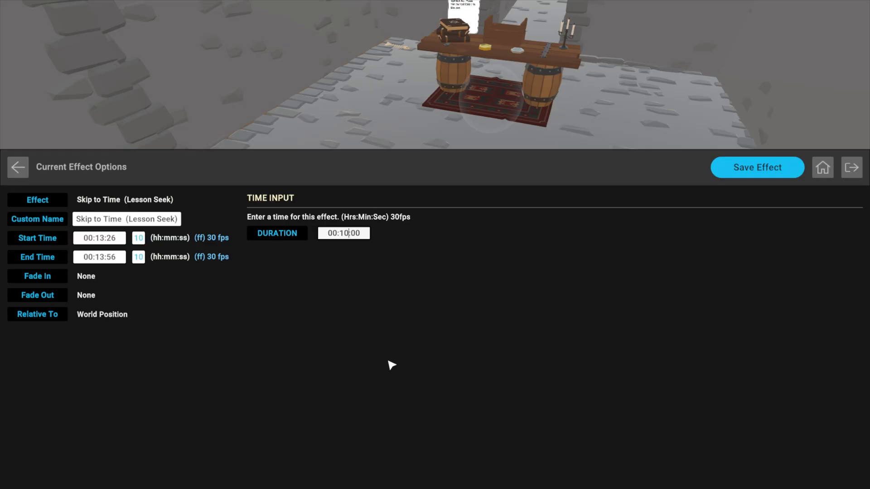
pyautogui.click(775, 169)
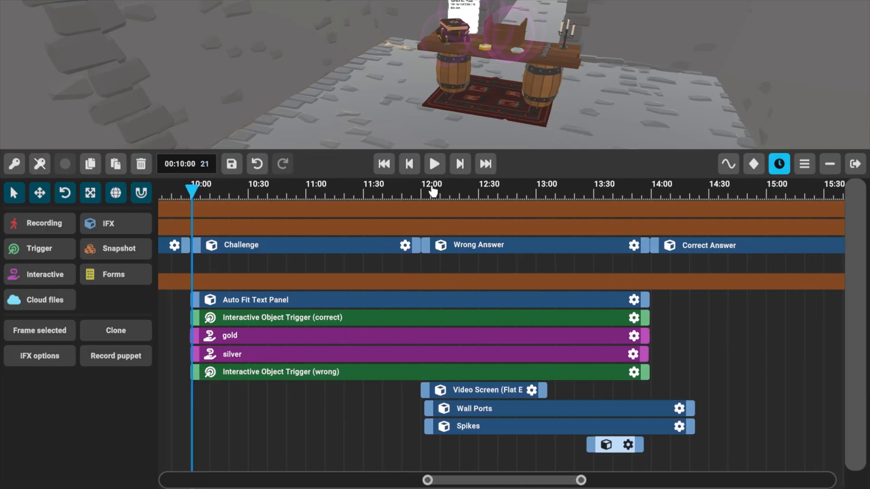
# Add a second Skip to Time (Lesson Seek) IFX at about 11:44, near the end of the Challenge section.
pyautogui.moveTo(431, 192); pyautogui.dragTo(409, 205)
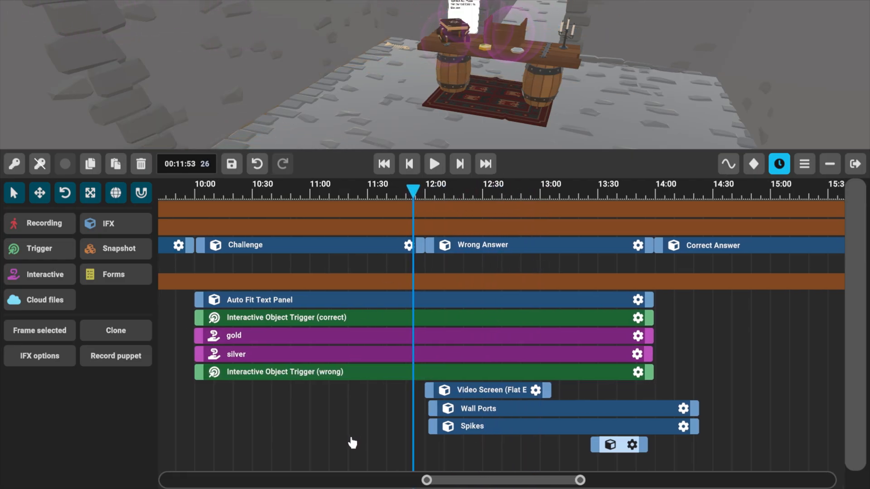
pyautogui.moveTo(325, 267); pyautogui.dragTo(344, 271, button='middle')
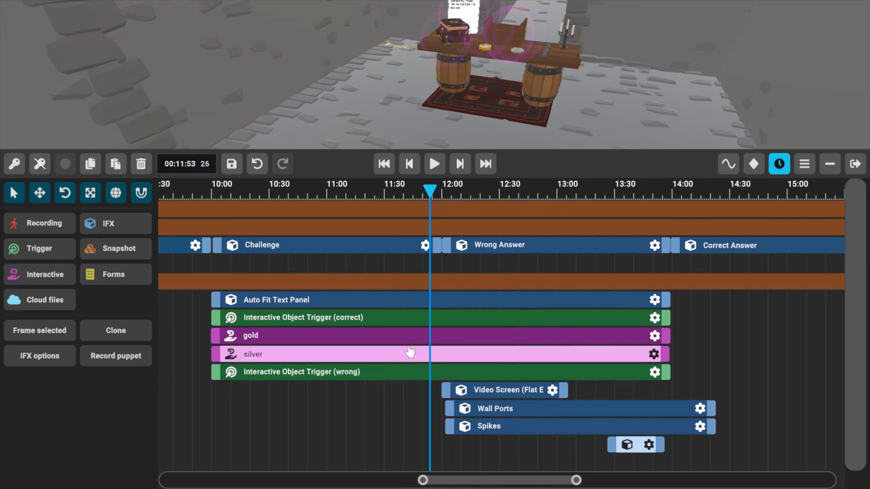
pyautogui.moveTo(442, 201); pyautogui.dragTo(411, 204)
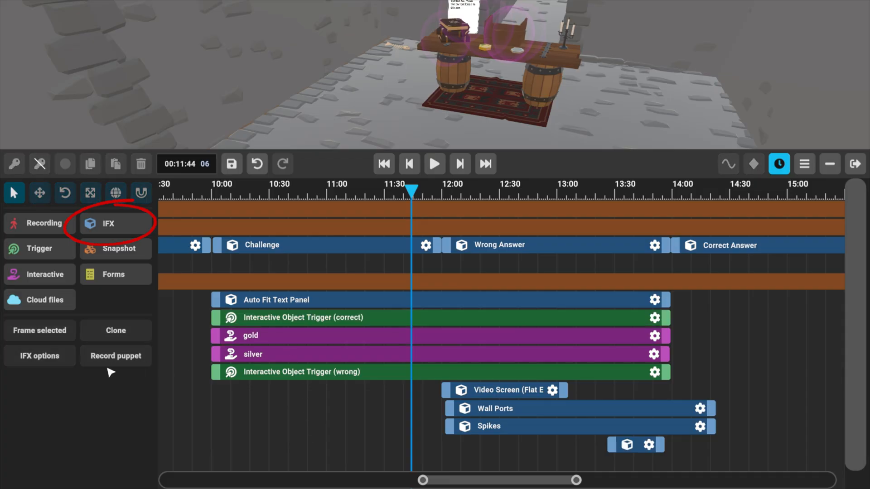
pyautogui.click(95, 222)
pyautogui.click(168, 213)
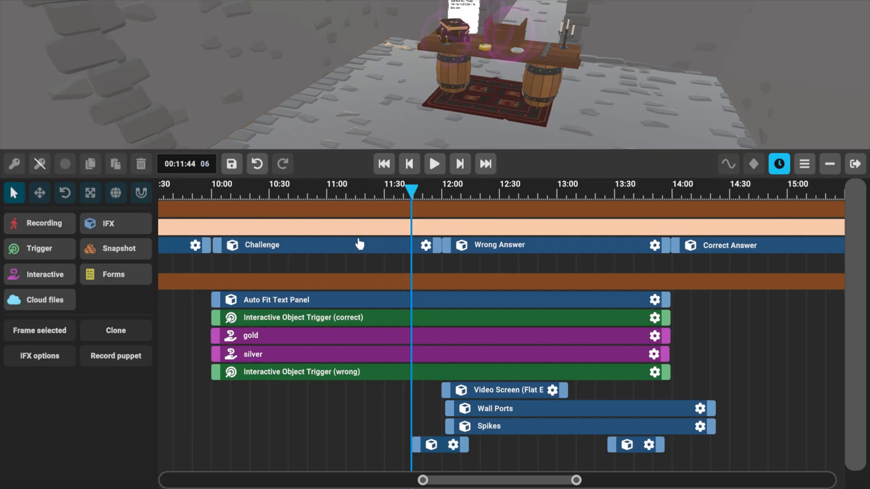
# Trim the new Skip to Time clip to end at about 11:58, just before the Wrong Answer section.
pyautogui.moveTo(462, 446); pyautogui.dragTo(425, 444)
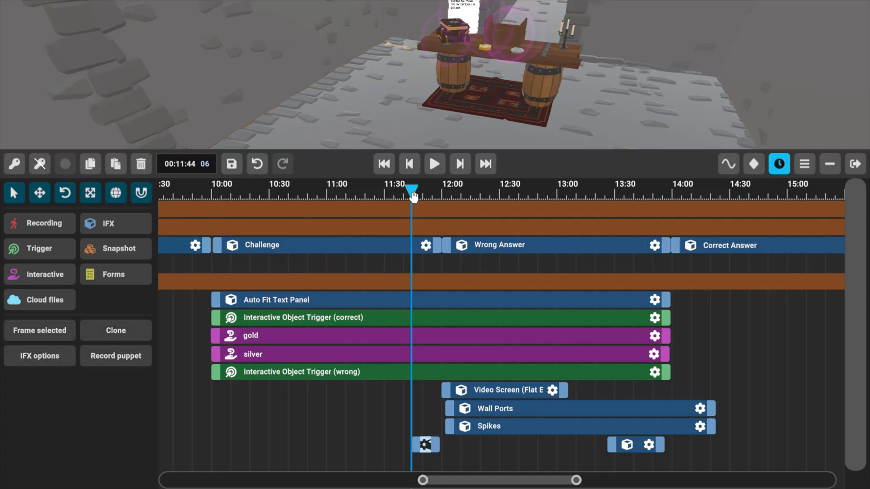
pyautogui.moveTo(411, 190); pyautogui.dragTo(445, 189)
pyautogui.scroll(5, 412, 451)
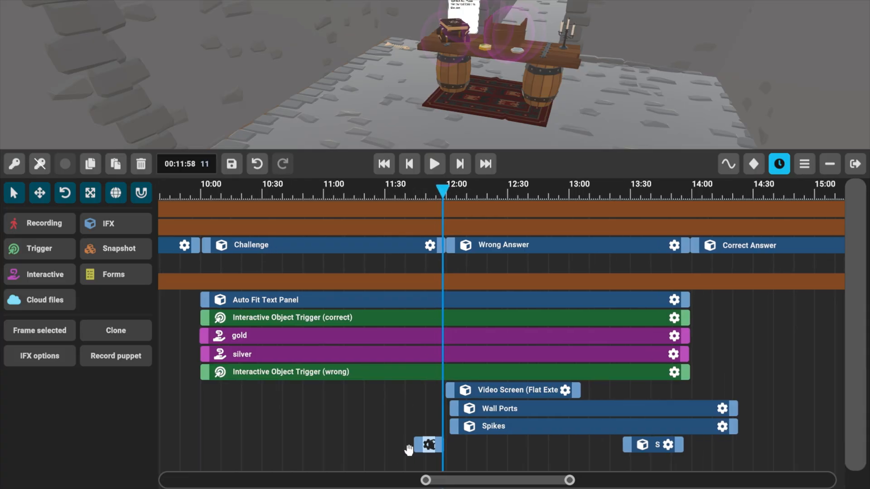
pyautogui.scroll(3, 408, 456)
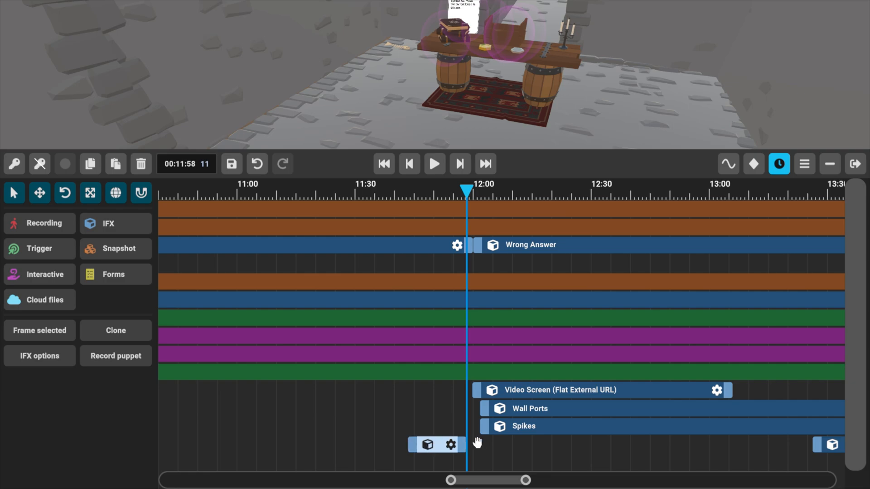
# Set the time input of the Skip to Time effect in the Challenge section to 00:10:00 and save the effect.
pyautogui.moveTo(400, 412); pyautogui.dragTo(315, 445)
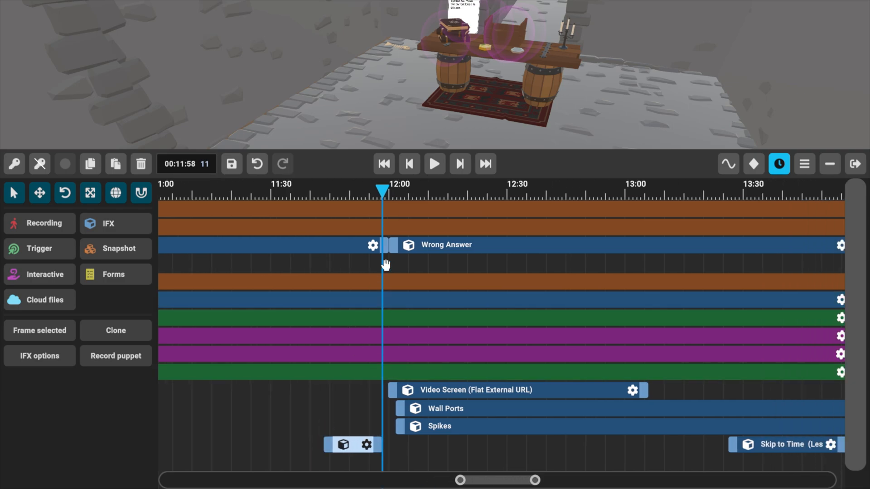
pyautogui.moveTo(269, 412); pyautogui.dragTo(466, 463)
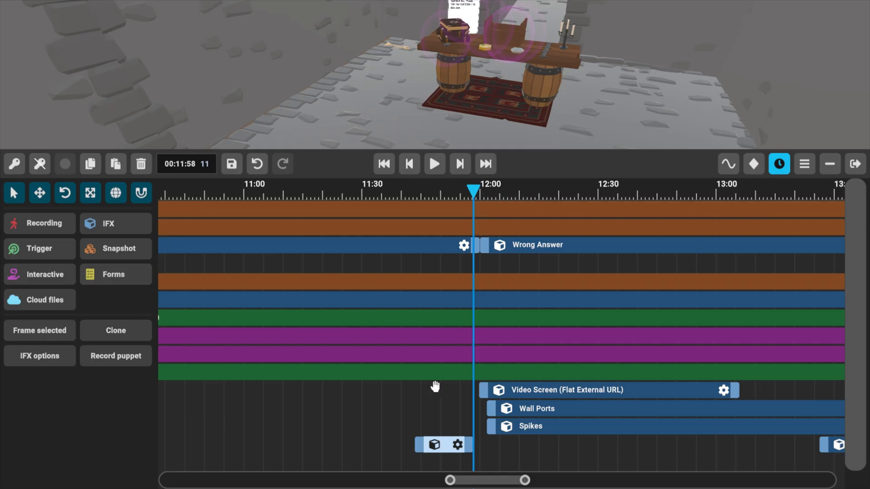
pyautogui.moveTo(289, 454); pyautogui.dragTo(430, 451)
pyautogui.scroll(-3, 394, 452)
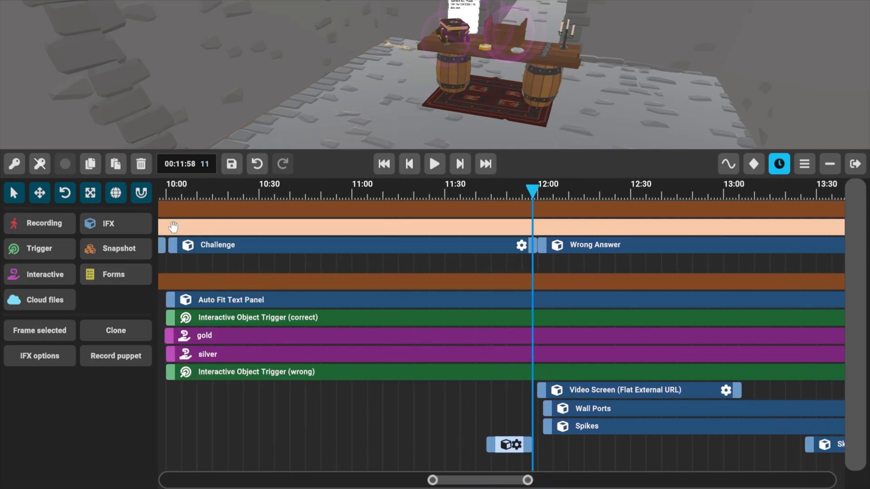
pyautogui.click(516, 443)
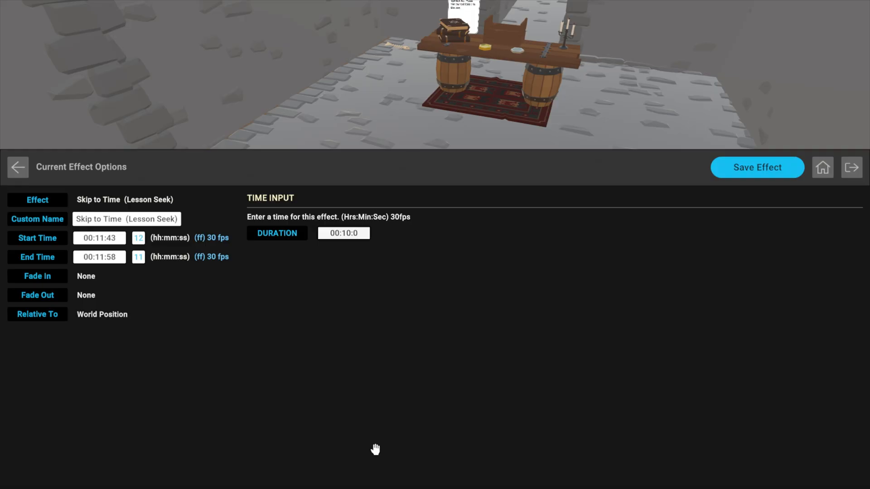
pyautogui.click(743, 167)
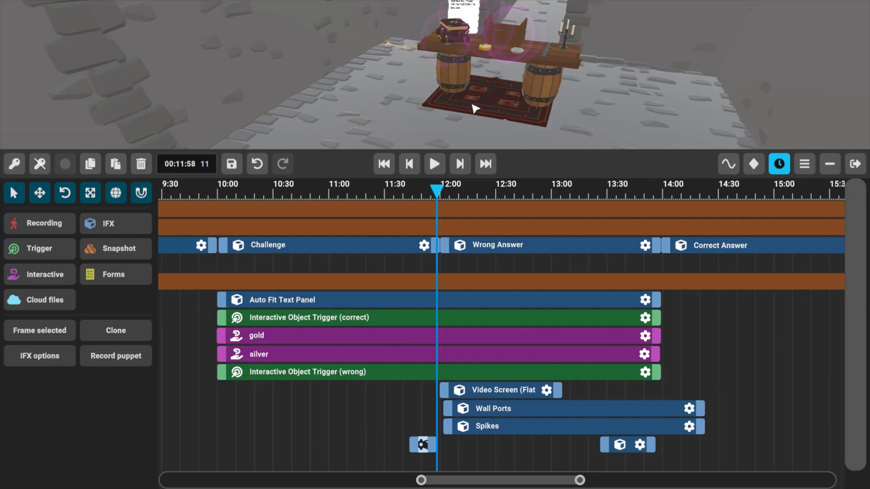
# Trim the silver interactive to end at 12:00, where the Wrong Answer section starts, and check the table at about 12:26.
pyautogui.click(486, 251)
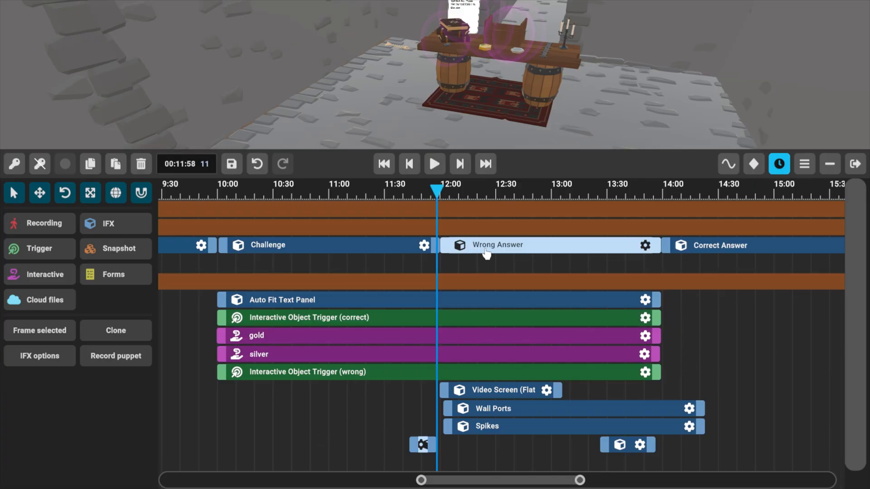
pyautogui.click(459, 168)
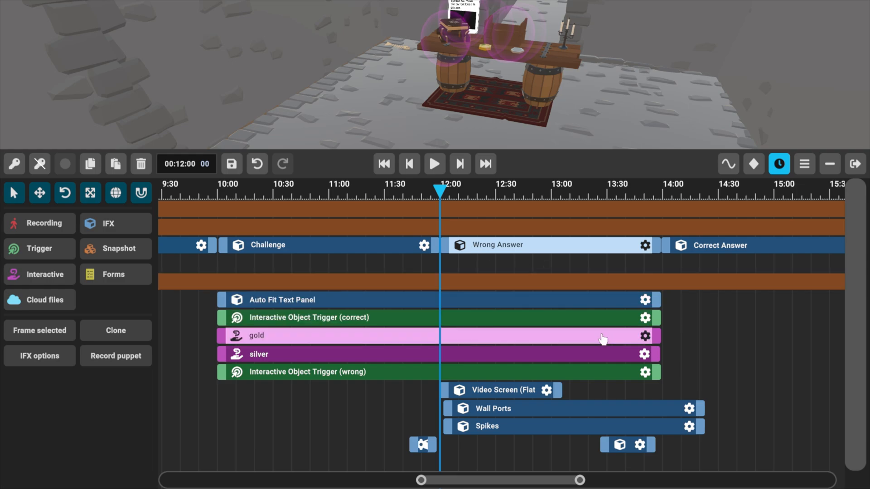
pyautogui.moveTo(655, 361); pyautogui.dragTo(434, 362)
pyautogui.moveTo(334, 417)
pyautogui.mouseDown()
pyautogui.moveTo(320, 418)
pyautogui.moveTo(332, 417)
pyautogui.mouseUp()
pyautogui.moveTo(437, 189); pyautogui.dragTo(486, 189)
pyautogui.moveTo(538, 91); pyautogui.dragTo(522, 72, button='right')
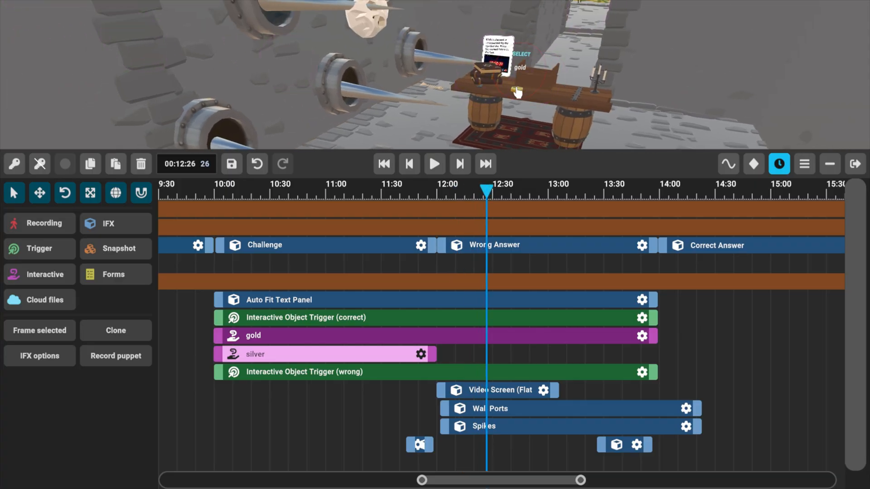
pyautogui.moveTo(646, 116); pyautogui.dragTo(645, 118, button='right')
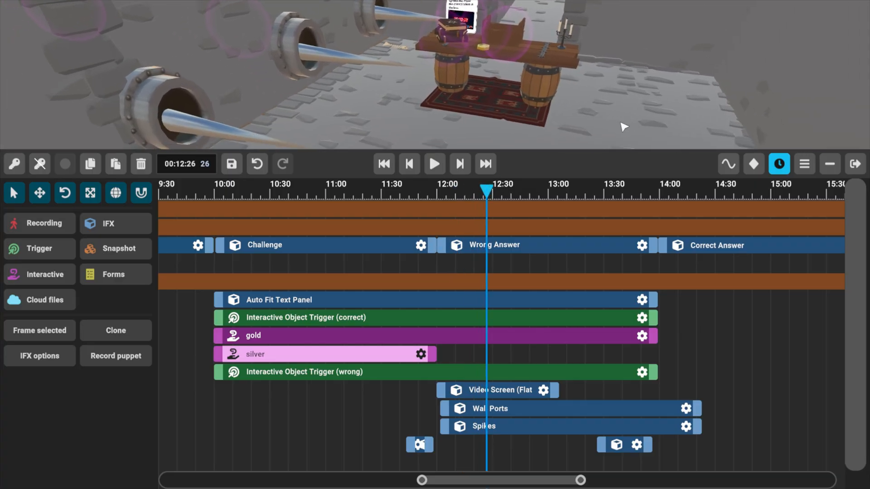
# Move the Wall Ports clip to start at about 00:00:00, set its end time to 00:25:22 and save the effect.
pyautogui.scroll(-1, 318, 427)
pyautogui.scroll(-4, 322, 444)
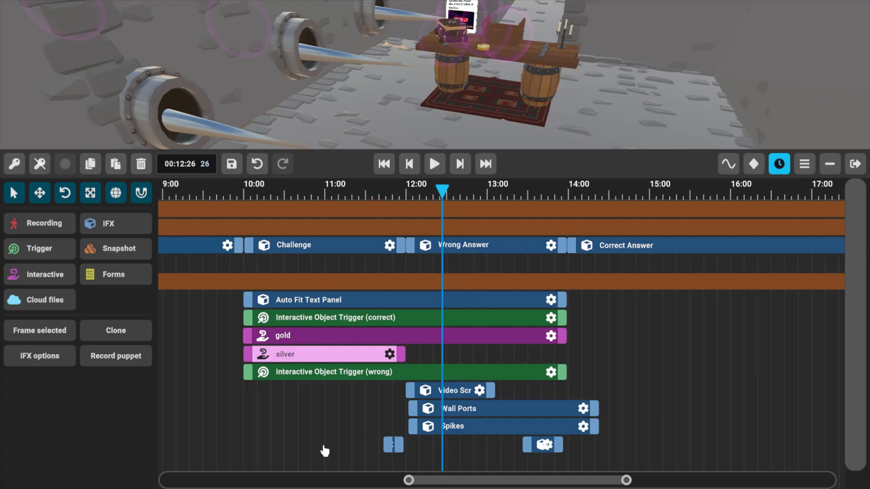
pyautogui.scroll(-2, 634, 349)
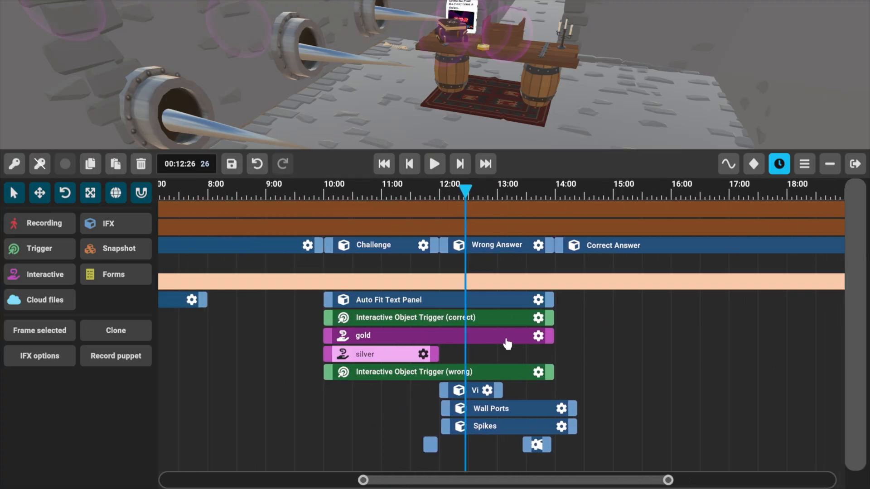
pyautogui.click(495, 411)
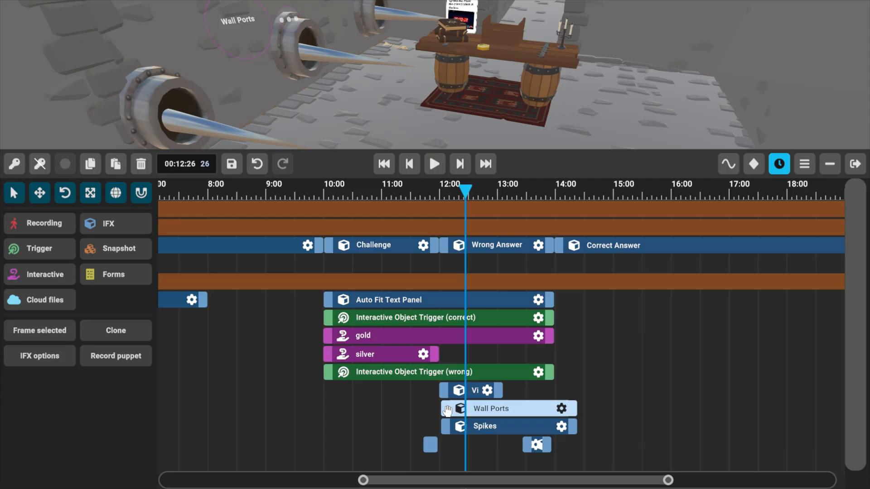
pyautogui.moveTo(448, 410); pyautogui.dragTo(272, 410)
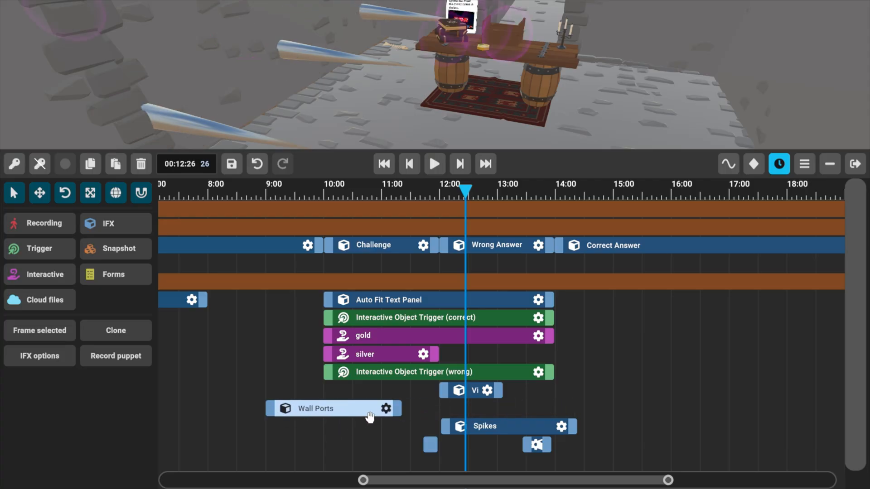
pyautogui.click(386, 409)
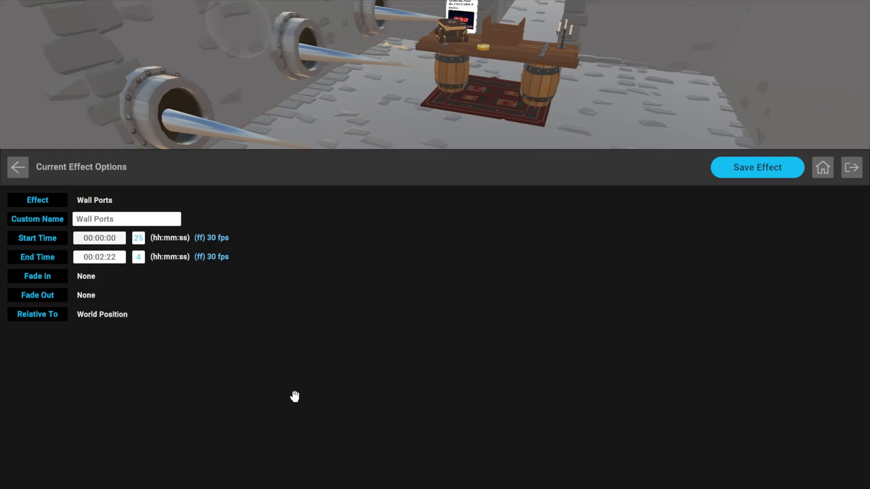
pyautogui.click(105, 257)
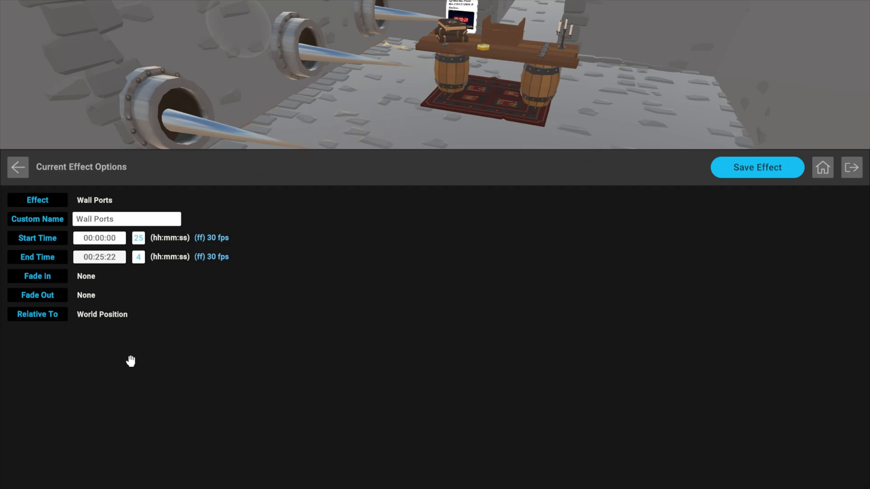
pyautogui.click(772, 164)
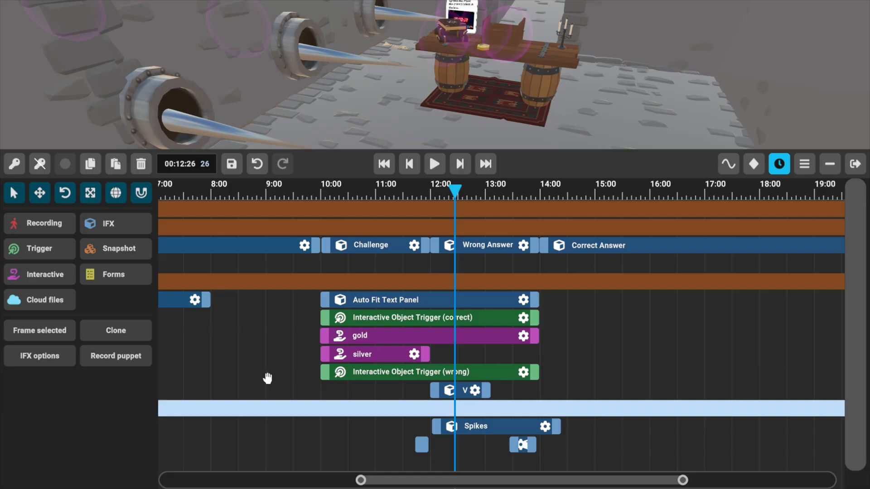
# Trim the Spikes clip to end at about 13:53, before the Correct Answer section begins.
pyautogui.moveTo(570, 342); pyautogui.dragTo(454, 354)
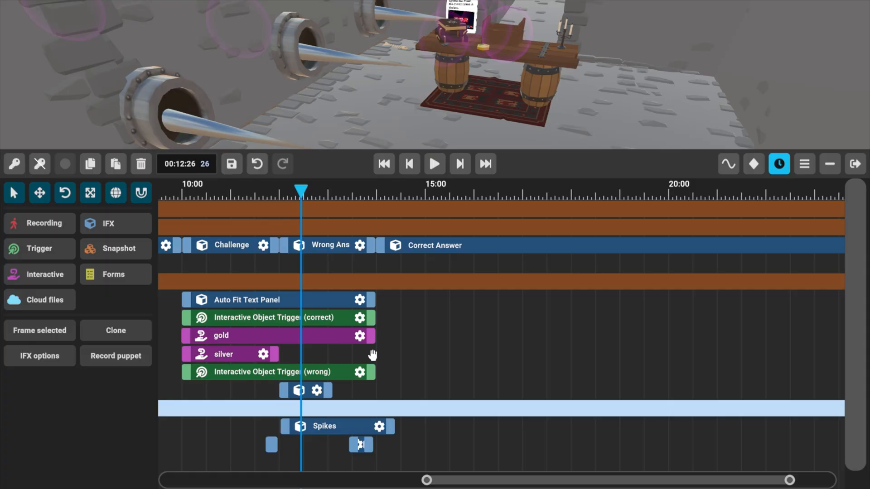
pyautogui.click(462, 163)
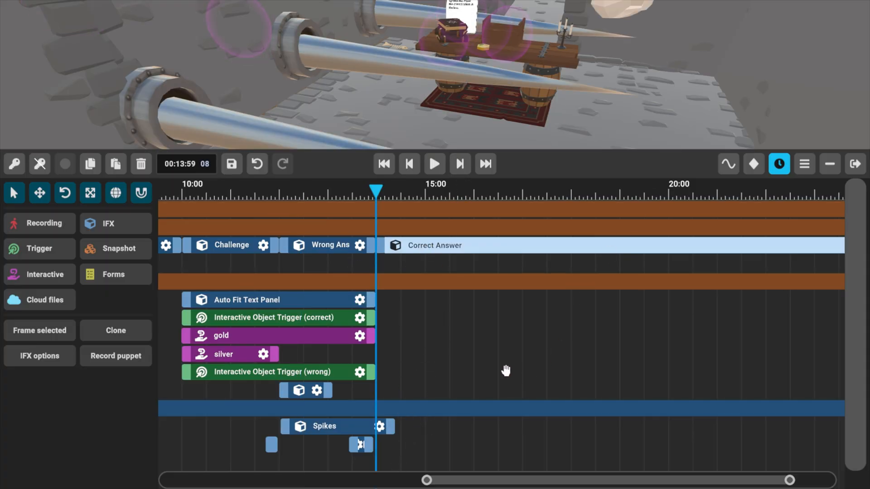
pyautogui.scroll(5, 406, 453)
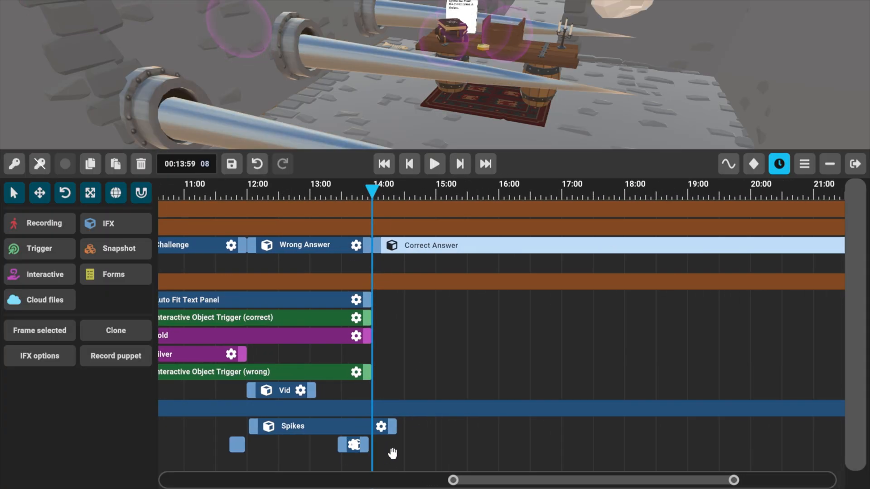
pyautogui.scroll(4, 392, 454)
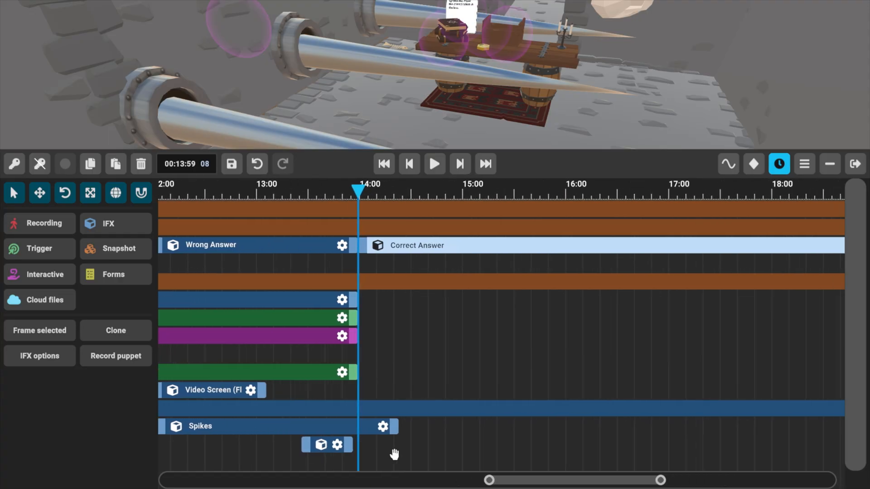
pyautogui.scroll(3, 395, 451)
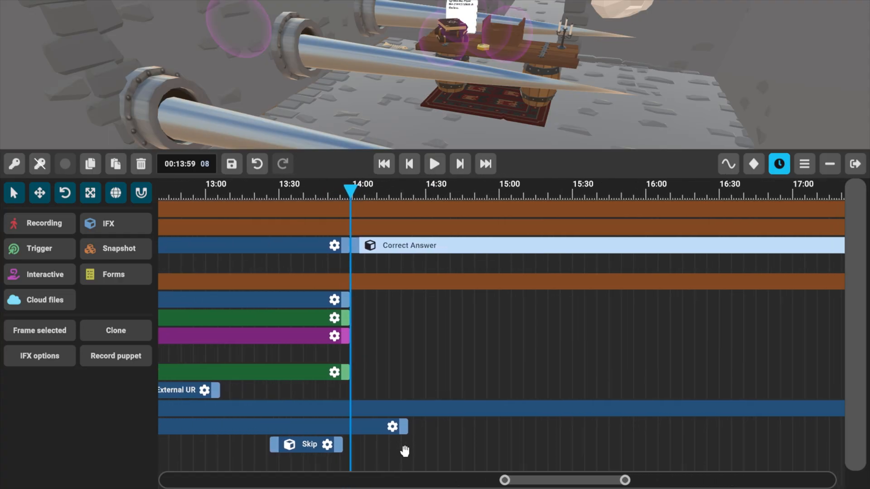
pyautogui.moveTo(412, 186); pyautogui.dragTo(396, 191)
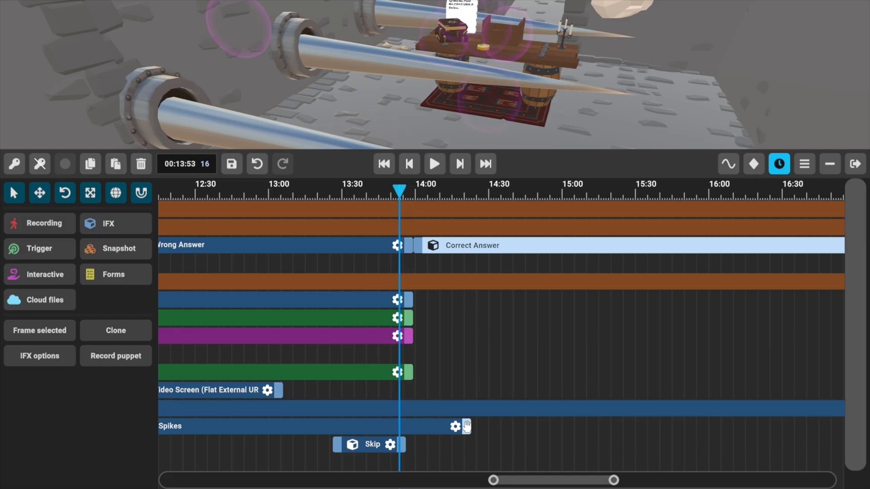
pyautogui.moveTo(464, 427); pyautogui.dragTo(386, 426)
pyautogui.moveTo(282, 460); pyautogui.dragTo(334, 461)
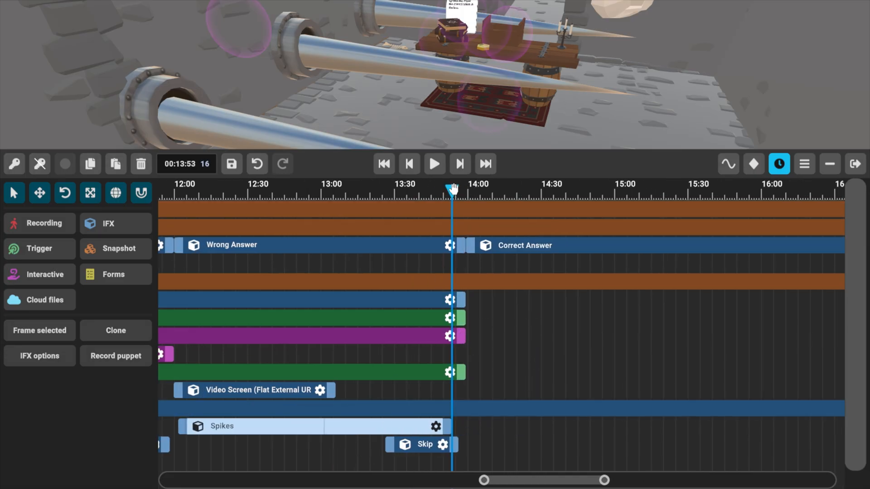
# Add the Awards applause effect at about 00:14:01, at the start of the Correct Answer section, and place it above the table.
pyautogui.moveTo(455, 189); pyautogui.dragTo(469, 191)
pyautogui.moveTo(638, 339); pyautogui.dragTo(541, 359)
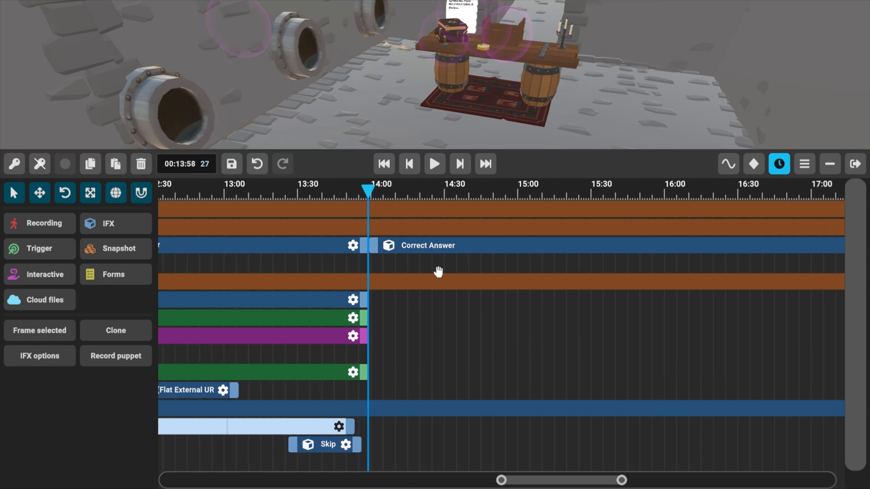
pyautogui.click(438, 272)
pyautogui.moveTo(370, 191); pyautogui.dragTo(376, 191)
pyautogui.moveTo(528, 320); pyautogui.dragTo(525, 320)
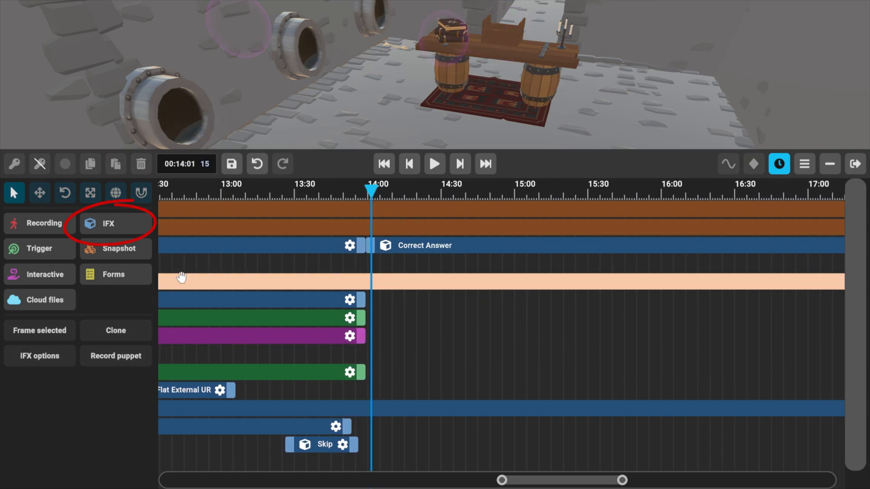
pyautogui.click(129, 223)
pyautogui.click(183, 129)
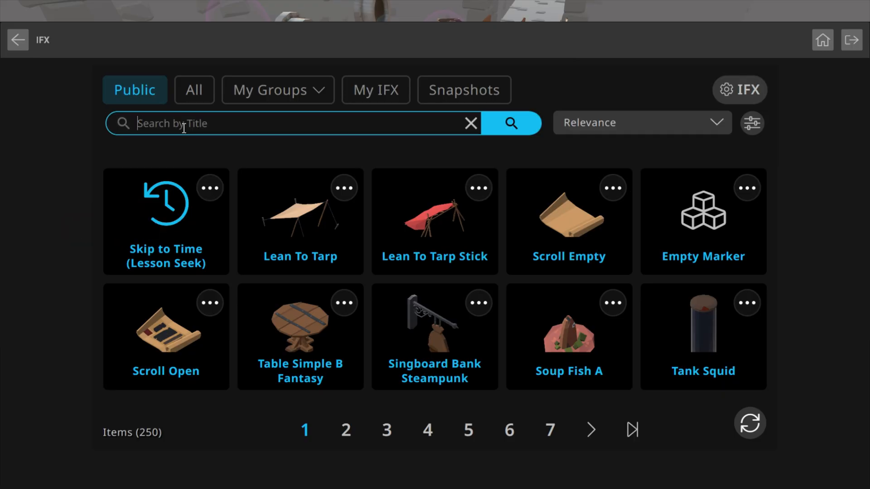
pyautogui.write('applause')
pyautogui.press('Return')
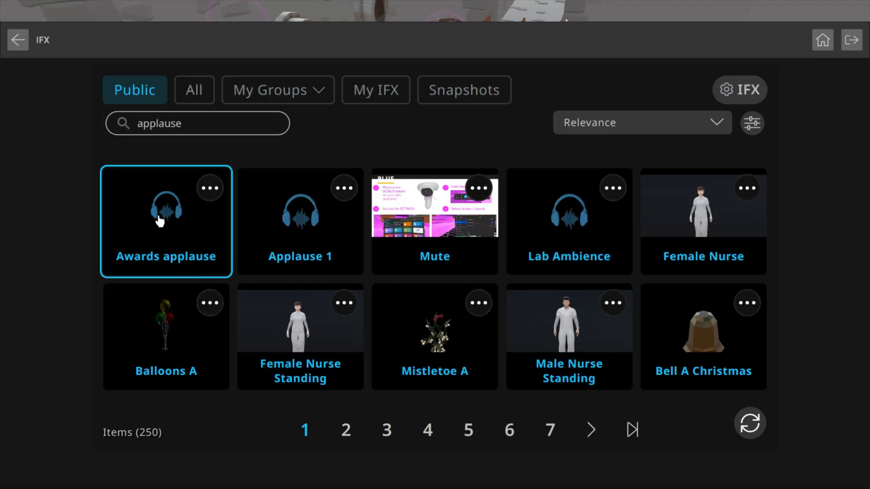
pyautogui.click(159, 221)
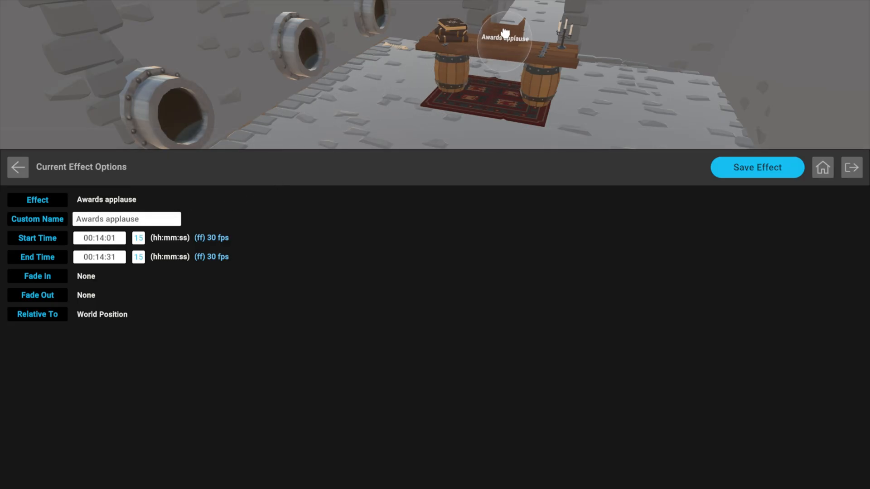
pyautogui.click(498, 32)
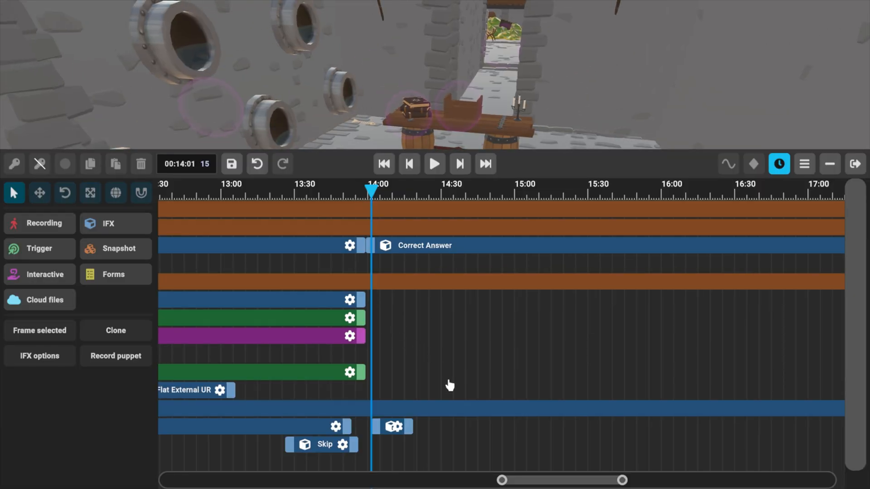
# Clone the Auto Fit Text Panel clip that spans the Challenge and Wrong Answer sections.
pyautogui.moveTo(438, 356); pyautogui.dragTo(637, 361, button='middle')
pyautogui.scroll(-2, 316, 439)
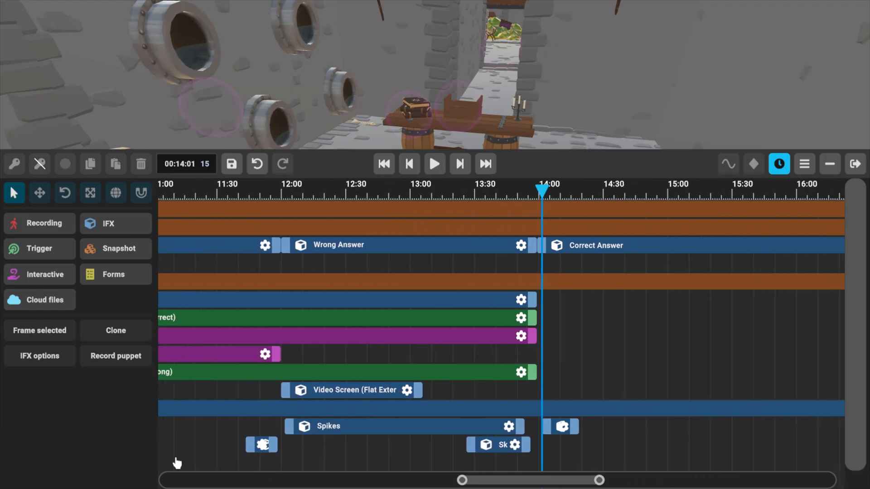
pyautogui.moveTo(202, 457); pyautogui.dragTo(378, 459, button='middle')
pyautogui.scroll(-5, 324, 460)
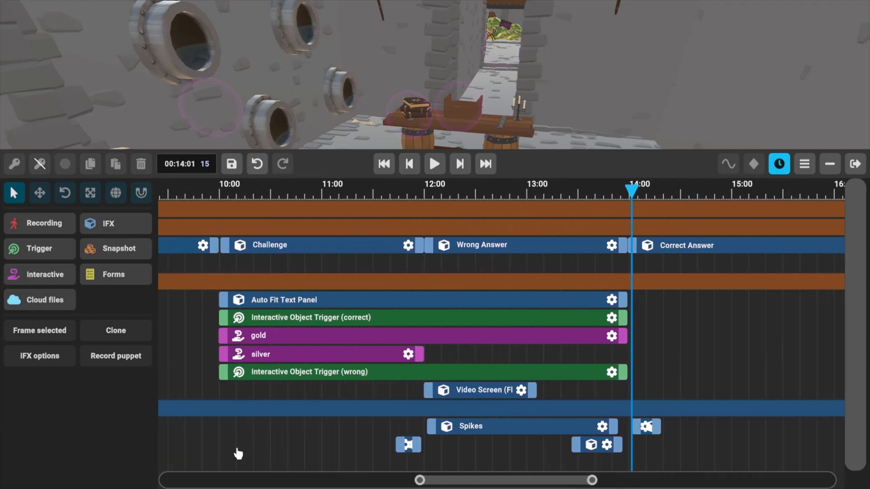
pyautogui.moveTo(237, 453); pyautogui.dragTo(433, 467, button='middle')
pyautogui.scroll(-3, 332, 465)
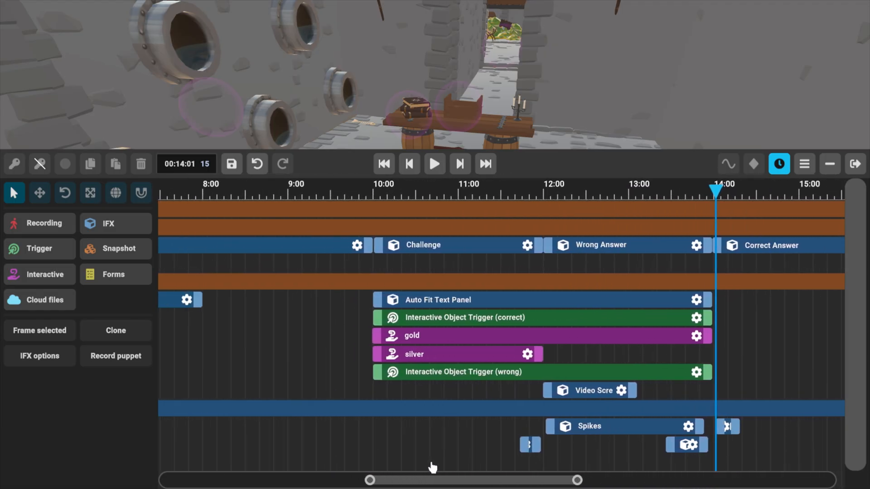
pyautogui.click(466, 192)
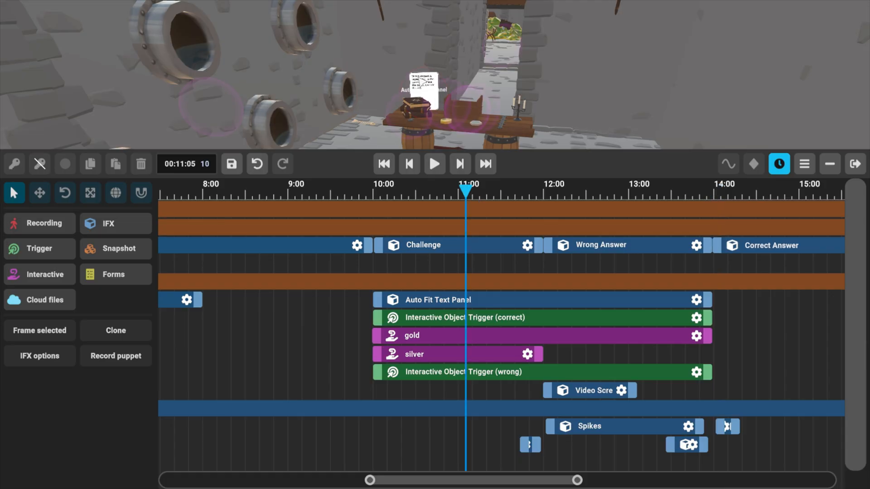
pyautogui.moveTo(304, 333)
pyautogui.mouseDown(button='middle')
pyautogui.moveTo(230, 340)
pyautogui.moveTo(229, 315)
pyautogui.moveTo(245, 314)
pyautogui.mouseUp(button='middle')
pyautogui.click(372, 308)
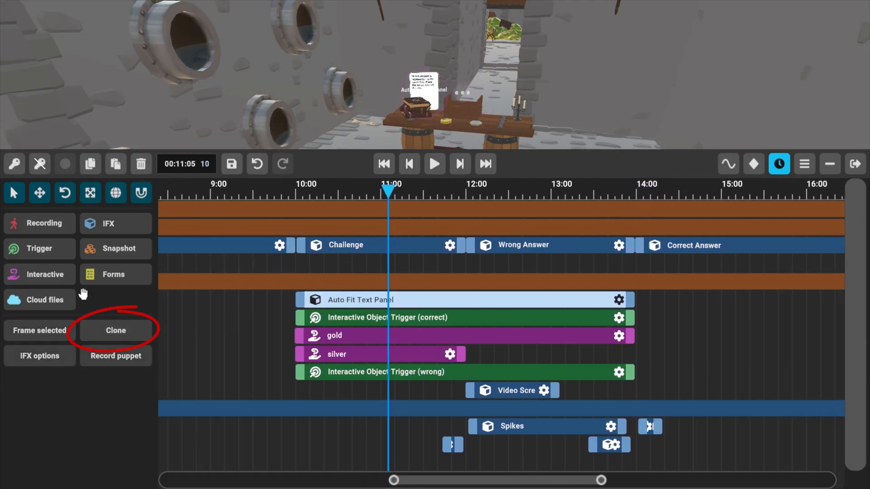
pyautogui.click(116, 331)
# Move the cloned Auto Fit Text Panel clip to start with the Correct Answer section at about 13:59.
pyautogui.moveTo(258, 418)
pyautogui.mouseDown(button='middle')
pyautogui.moveTo(229, 420)
pyautogui.moveTo(189, 399)
pyautogui.mouseUp(button='middle')
pyautogui.click(295, 462)
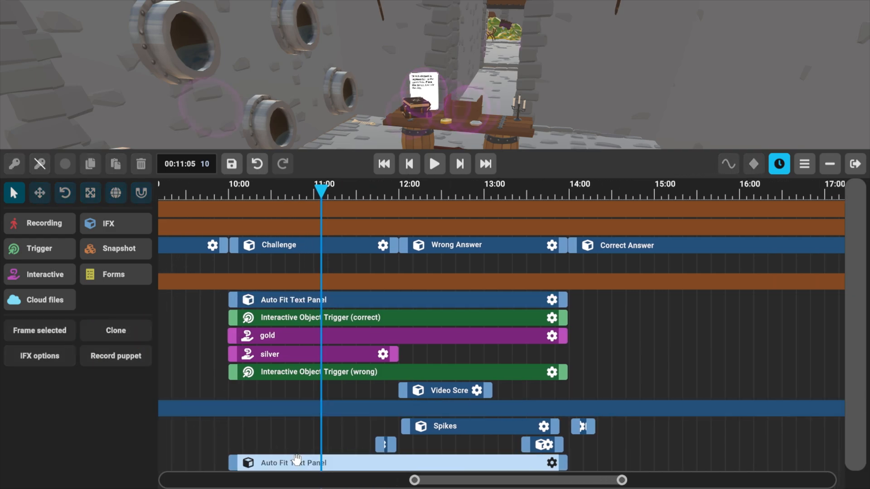
pyautogui.moveTo(312, 466); pyautogui.dragTo(653, 300)
pyautogui.moveTo(702, 343); pyautogui.dragTo(482, 346, button='middle')
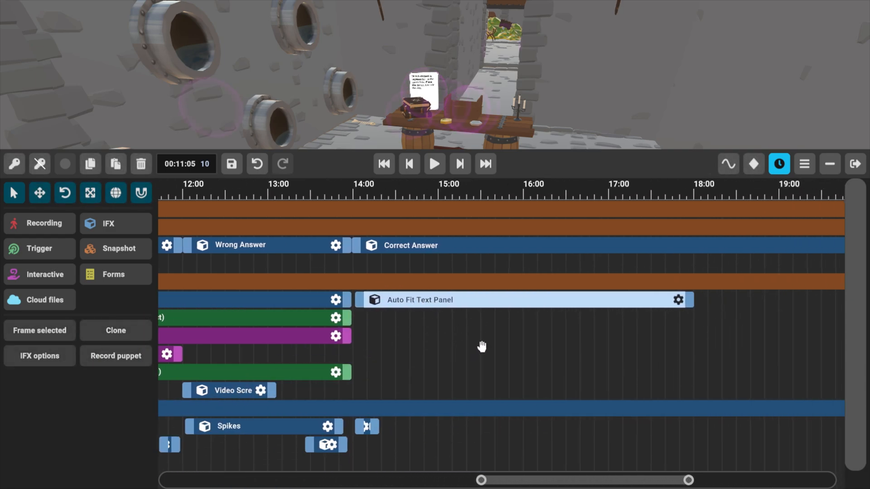
pyautogui.click(411, 253)
pyautogui.moveTo(452, 299); pyautogui.dragTo(448, 300)
# Extend the cloned Auto Fit Text Panel clip to end at about 24:50, near the end of the Correct Answer section.
pyautogui.moveTo(604, 335); pyautogui.dragTo(308, 352)
pyautogui.scroll(-1, 308, 382)
pyautogui.scroll(-3, 308, 382)
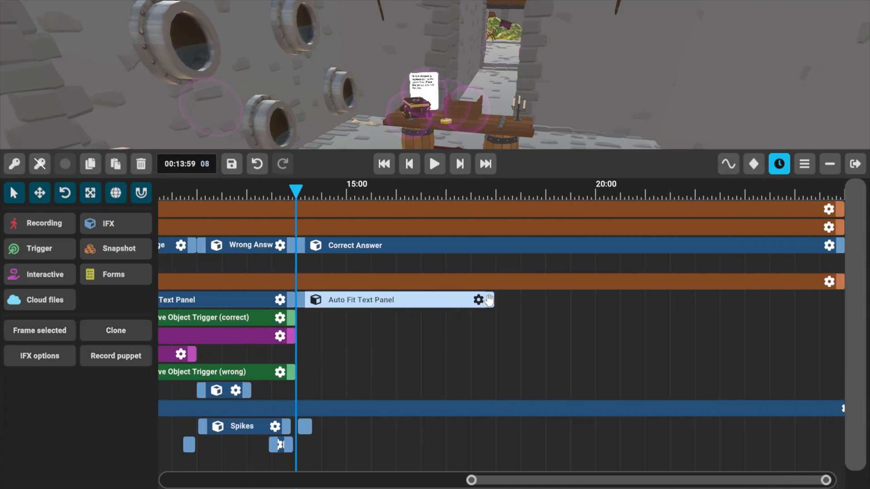
pyautogui.moveTo(492, 300); pyautogui.dragTo(820, 333)
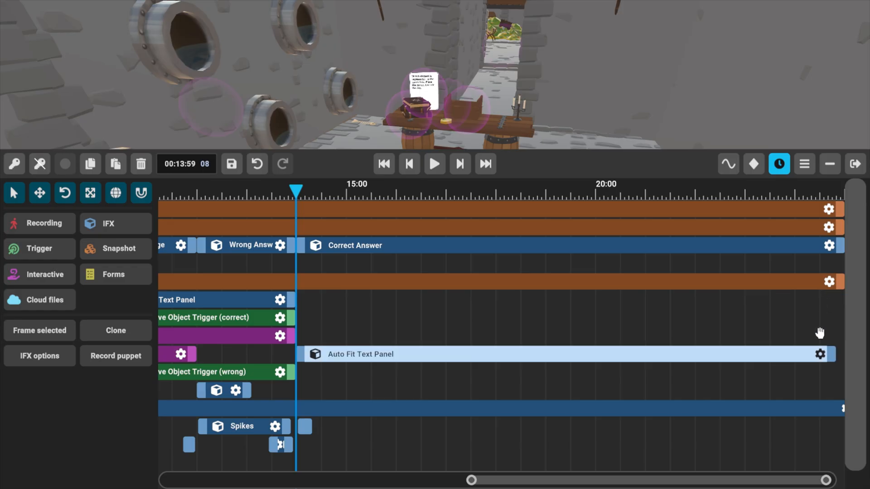
# Replace the cloned panel's UI text with "Congratulations Correct!" and save the effect.
pyautogui.click(822, 354)
pyautogui.click(433, 235)
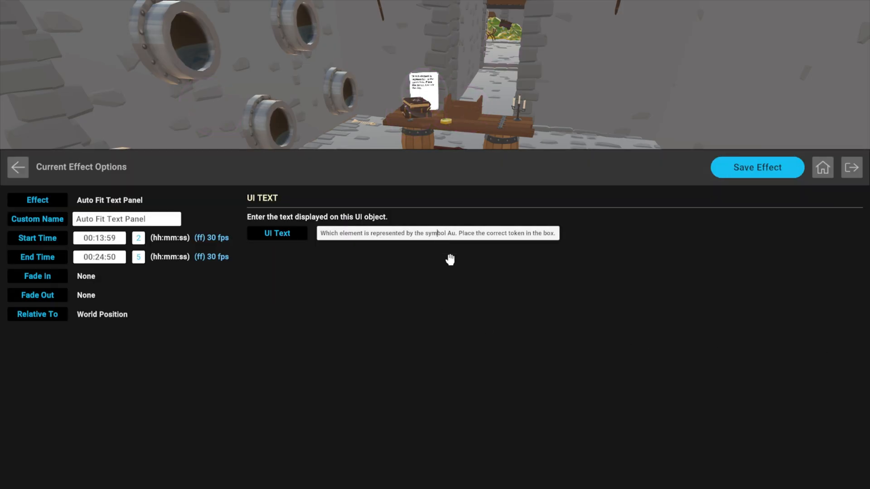
pyautogui.hotkey('ctrl', 'a')
pyautogui.press('BackSpace')
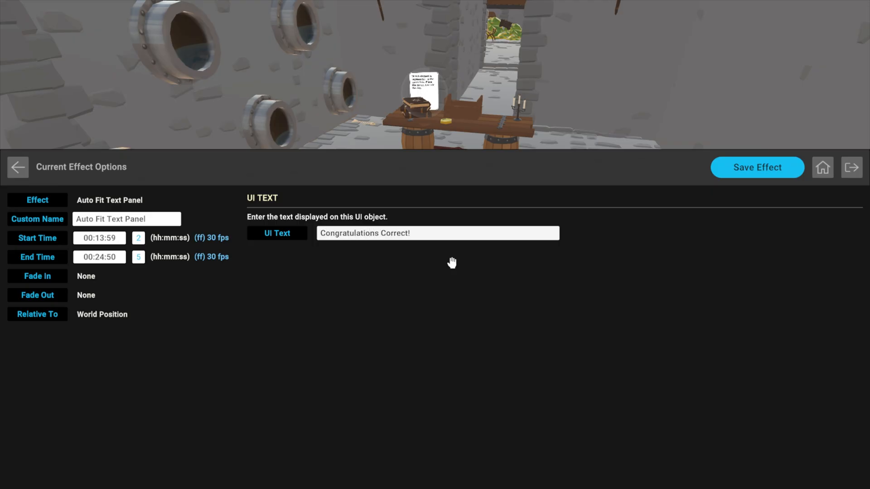
pyautogui.click(753, 168)
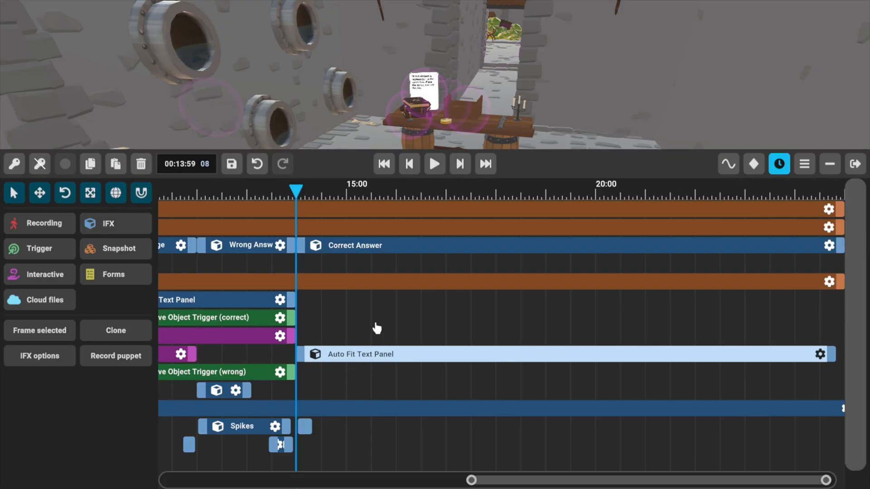
# Check the table and its text panel at about 14:49, and look over the sections on the timeline.
pyautogui.click(339, 195)
pyautogui.moveTo(520, 91); pyautogui.dragTo(442, 26, button='right')
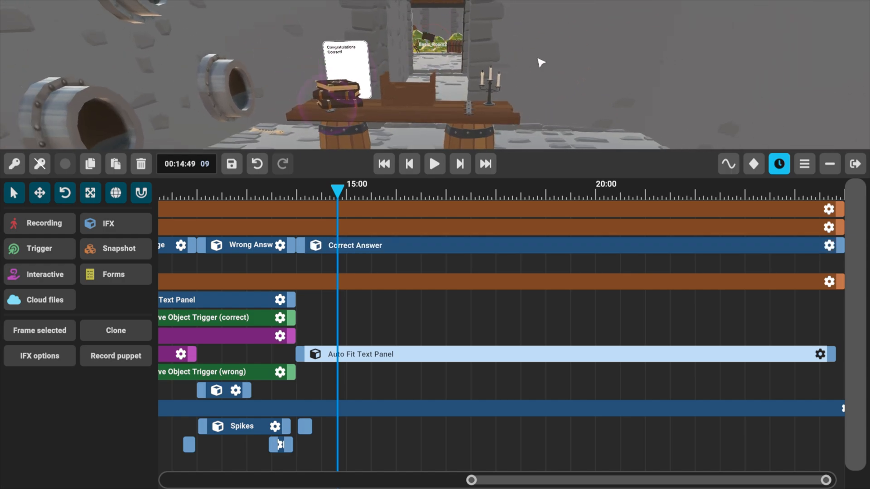
pyautogui.moveTo(541, 62); pyautogui.dragTo(474, 14, button='right')
pyautogui.scroll(-1, 380, 323)
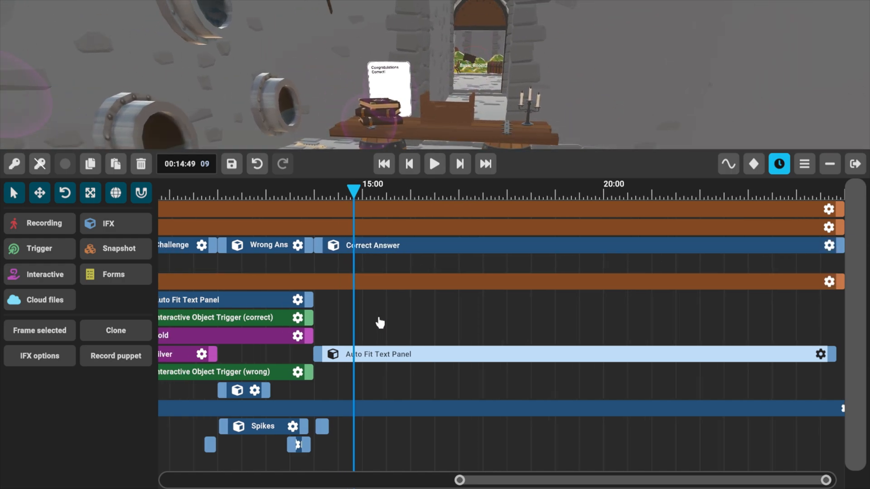
pyautogui.scroll(-2, 380, 323)
pyautogui.moveTo(435, 309); pyautogui.dragTo(609, 317, button='middle')
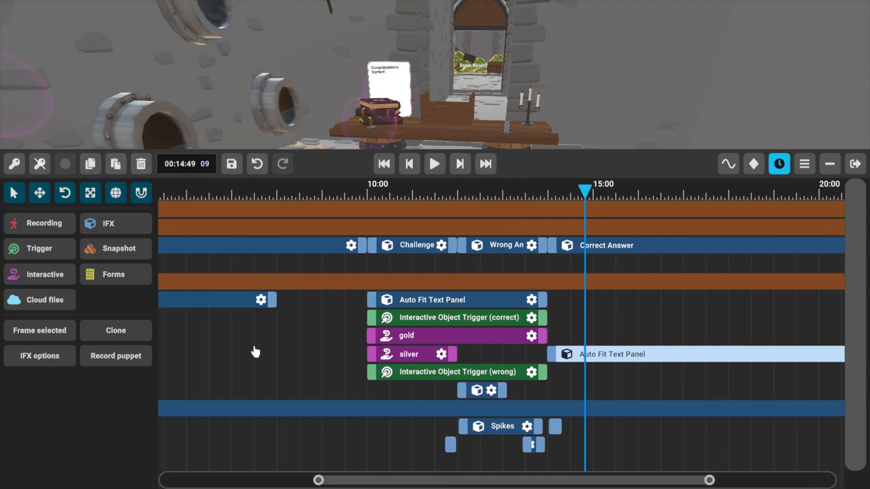
pyautogui.moveTo(254, 352); pyautogui.dragTo(356, 349, button='middle')
# Return to the start of the timeline and search the public effects library for "stone wall".
pyautogui.click(384, 167)
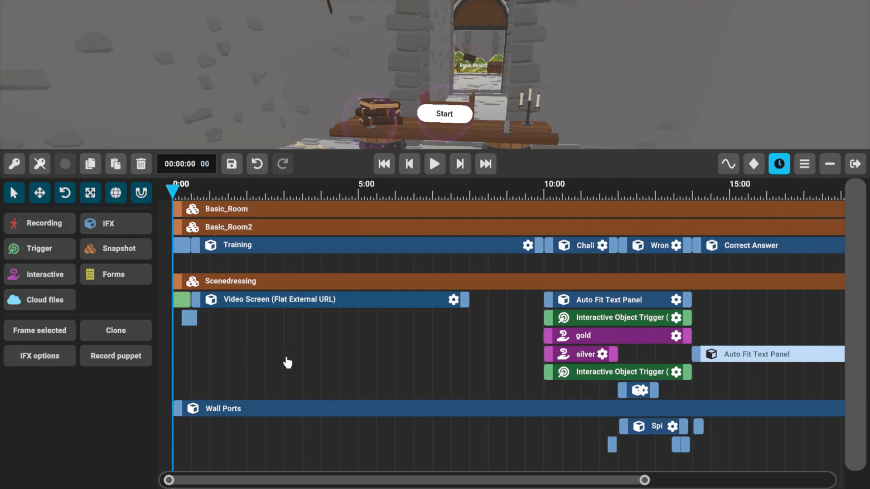
pyautogui.click(122, 225)
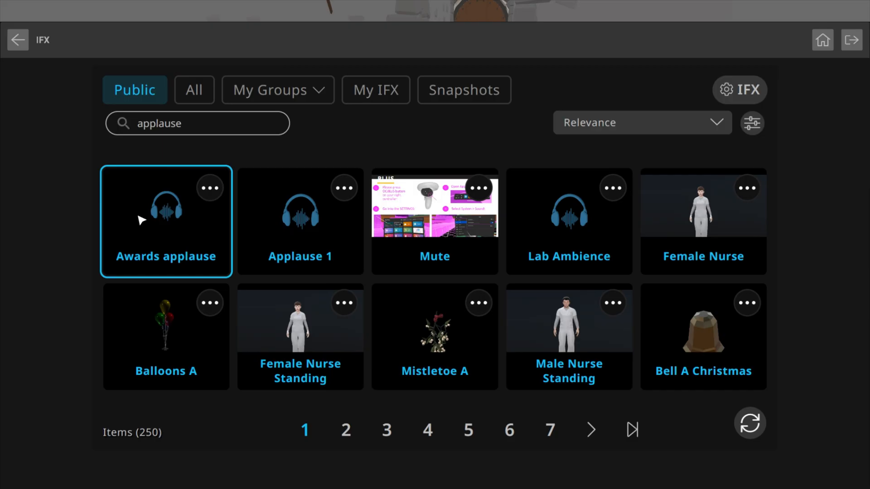
pyautogui.click(198, 129)
pyautogui.press('BackSpace')
pyautogui.press('BackSpace')
pyautogui.press('BackSpace')
pyautogui.press('BackSpace')
pyautogui.press('BackSpace')
pyautogui.press('BackSpace')
pyautogui.press('BackSpace')
pyautogui.write('st')
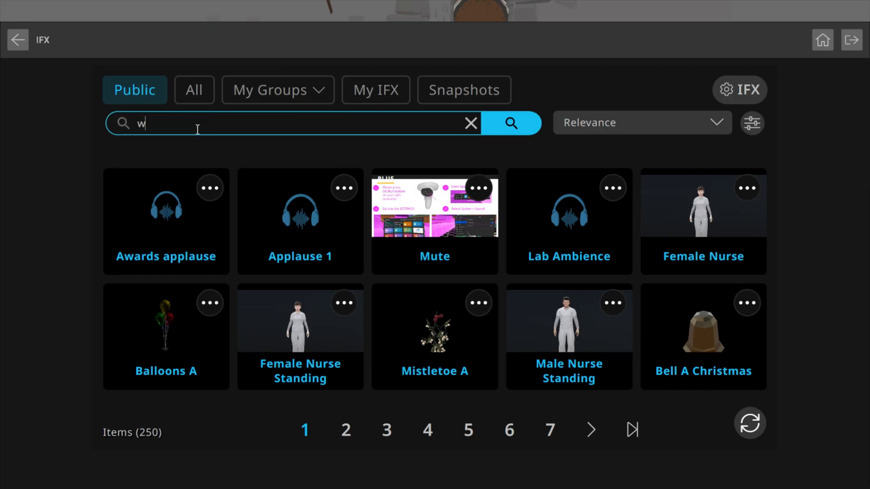
pyautogui.press('BackSpace')
pyautogui.press('BackSpace')
pyautogui.write('stone wall')
pyautogui.press('Return')
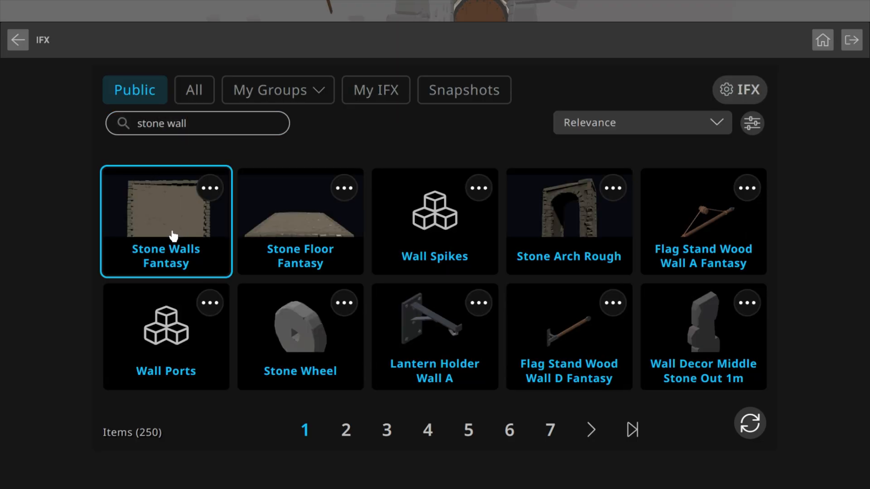
# Add the Stone Walls Fantasy effect at 00:00:00, save it, and move it to the candlestick end of the table.
pyautogui.click(174, 232)
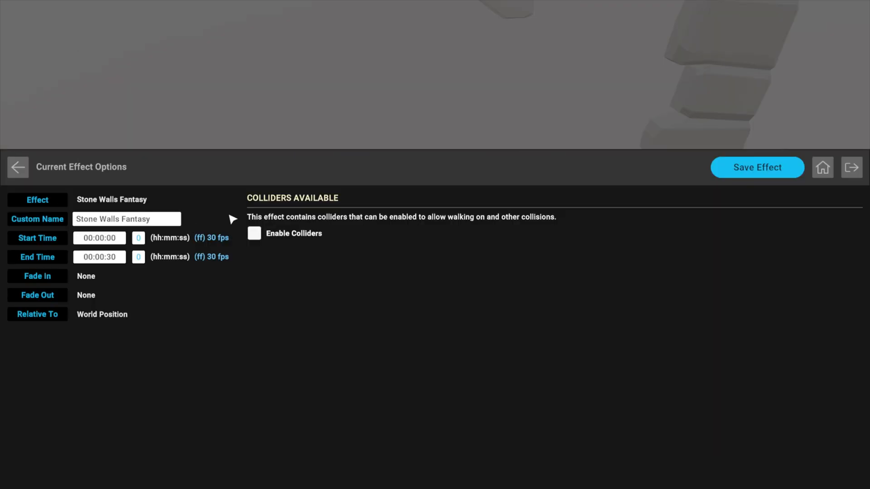
pyautogui.click(747, 167)
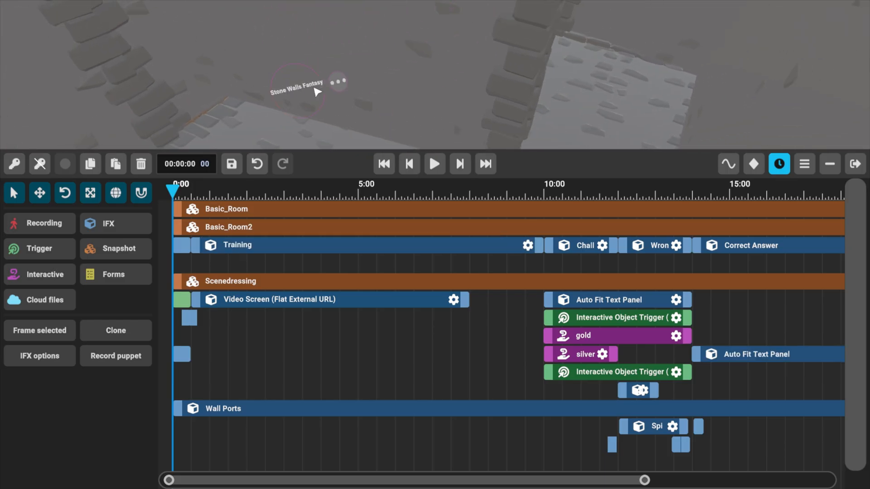
pyautogui.click(337, 82)
pyautogui.click(383, 31)
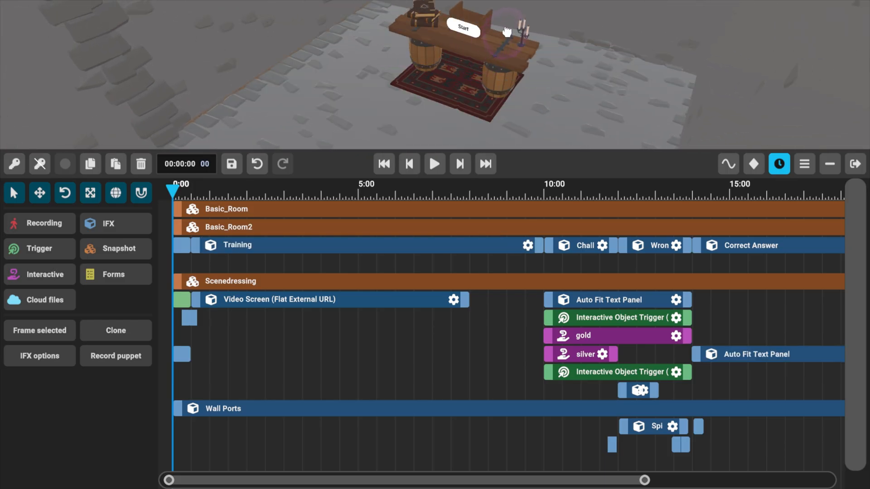
pyautogui.click(522, 28)
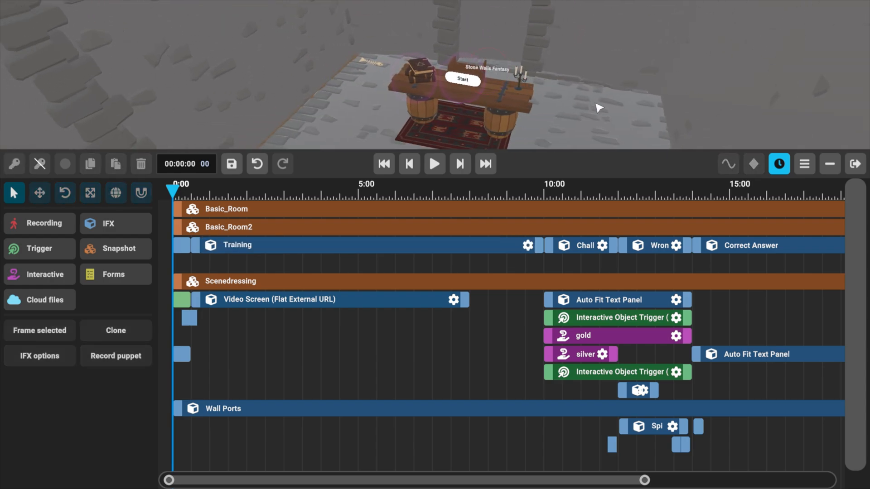
# Extend the Stone Walls Fantasy clip to end at about 6:15.
pyautogui.scroll(1, 224, 358)
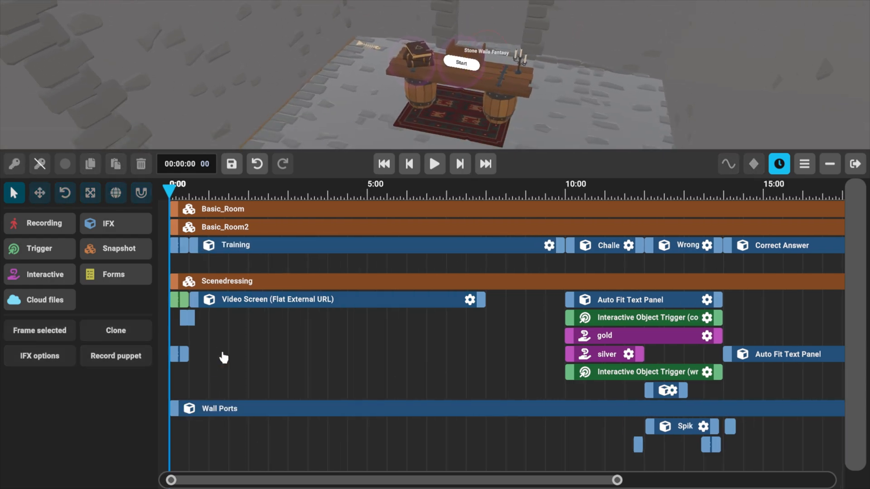
pyautogui.scroll(3, 224, 358)
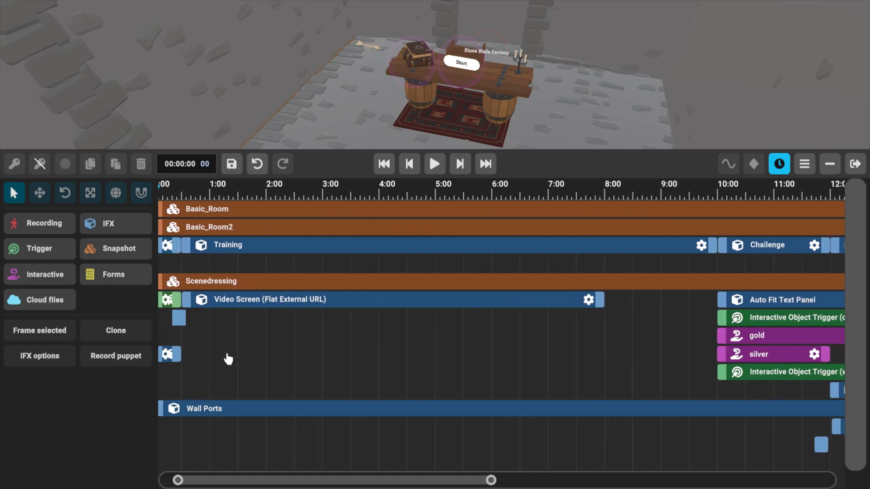
pyautogui.moveTo(196, 355); pyautogui.dragTo(509, 366)
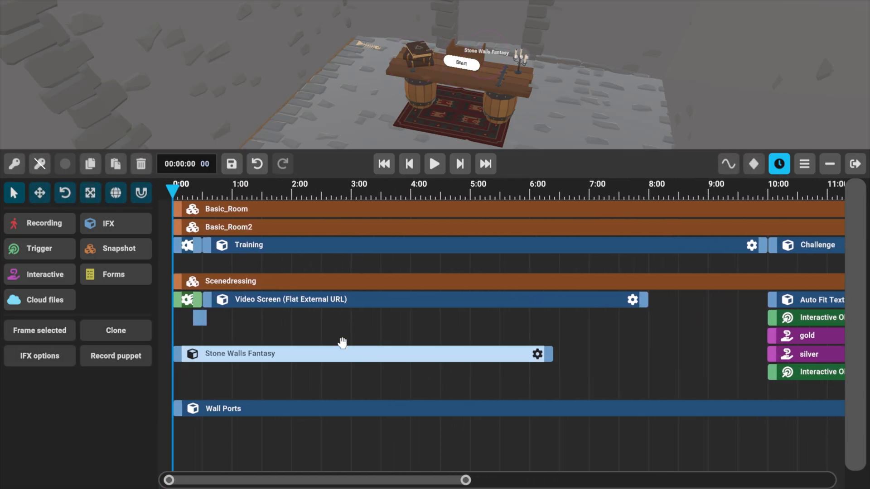
pyautogui.click(64, 193)
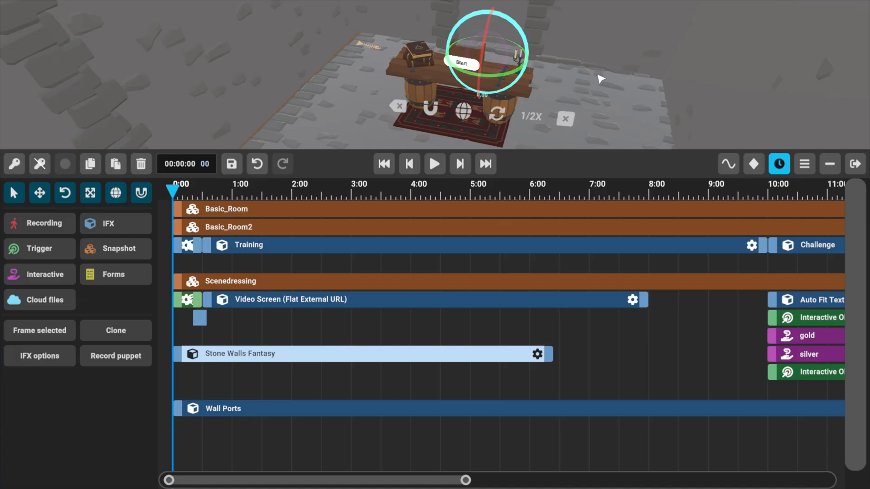
pyautogui.moveTo(598, 75); pyautogui.dragTo(591, 85, button='right')
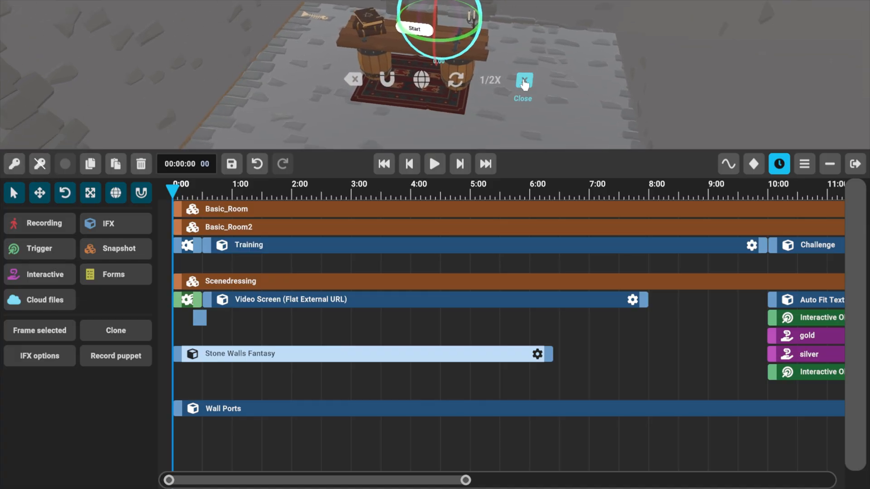
pyautogui.click(524, 81)
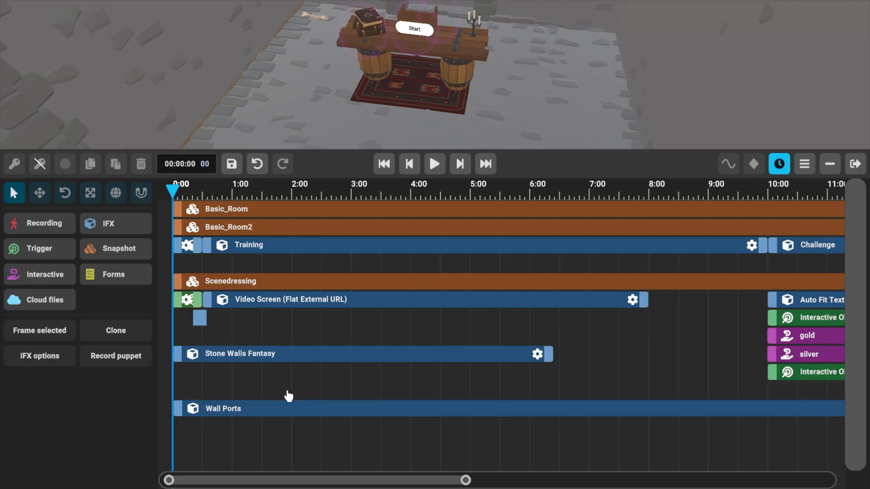
# Enable colliders for the Stone Walls Fantasy effect, set its end time to 00:25:23, and save it.
pyautogui.click(538, 355)
pyautogui.click(254, 233)
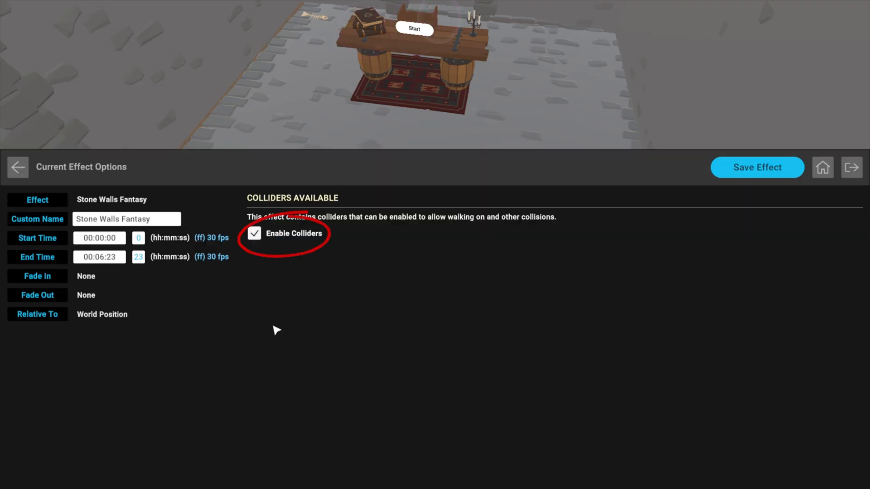
pyautogui.click(752, 167)
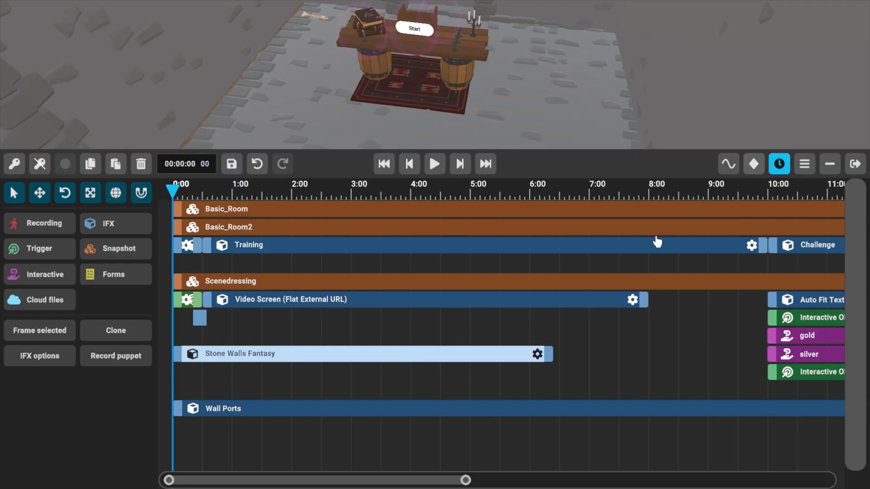
pyautogui.click(537, 354)
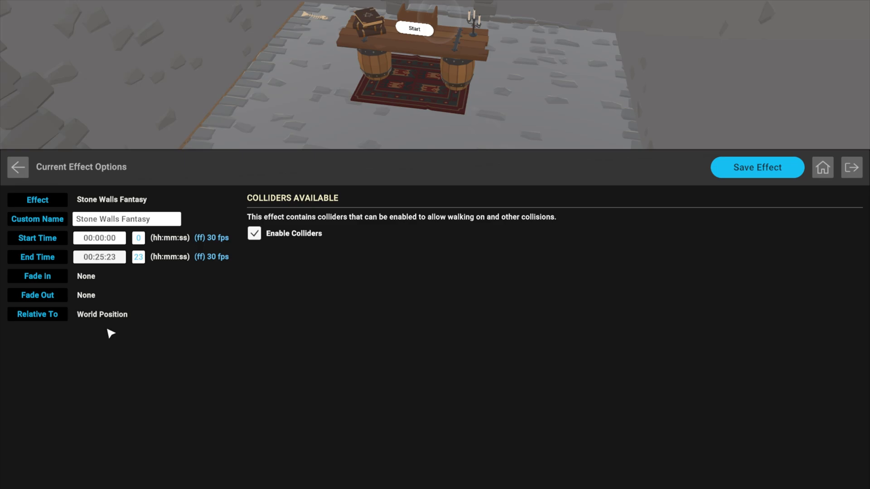
pyautogui.click(767, 168)
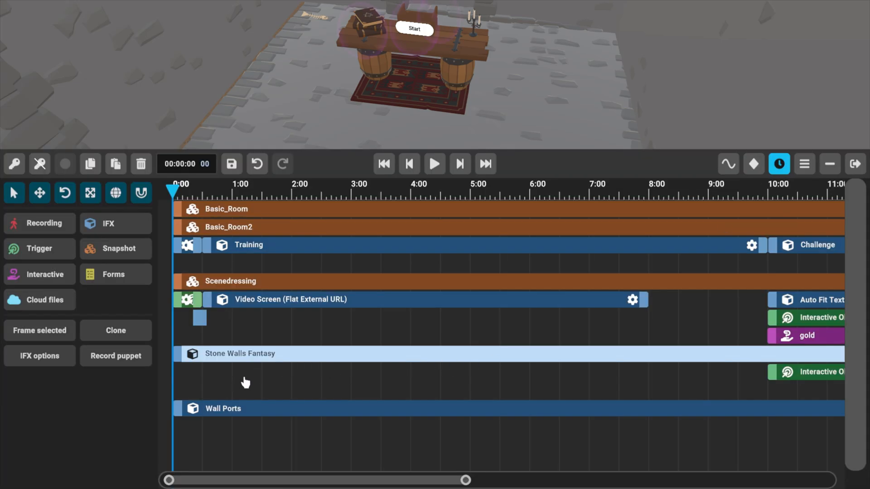
# Show the full timeline and move the playhead to 00:14:05, at the start of the Correct Answer section.
pyautogui.scroll(-1, 340, 406)
pyautogui.moveTo(535, 58); pyautogui.dragTo(546, 114, button='right')
pyautogui.scroll(-3, 481, 213)
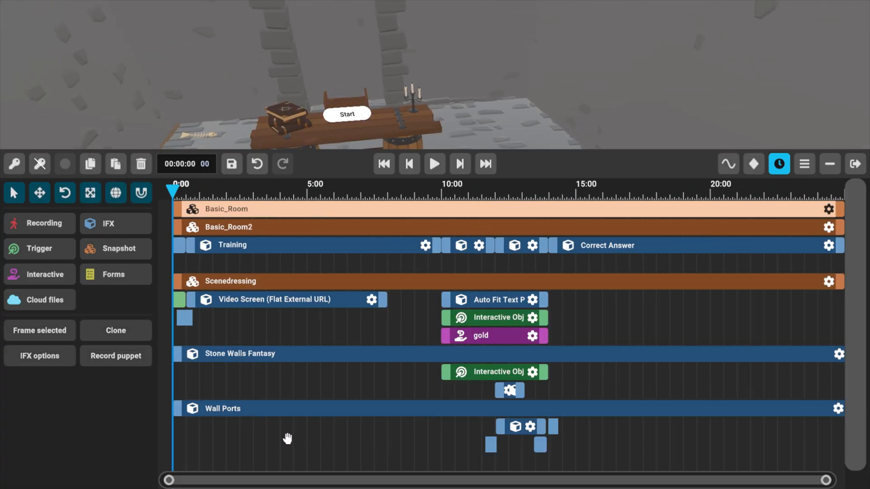
pyautogui.click(349, 385)
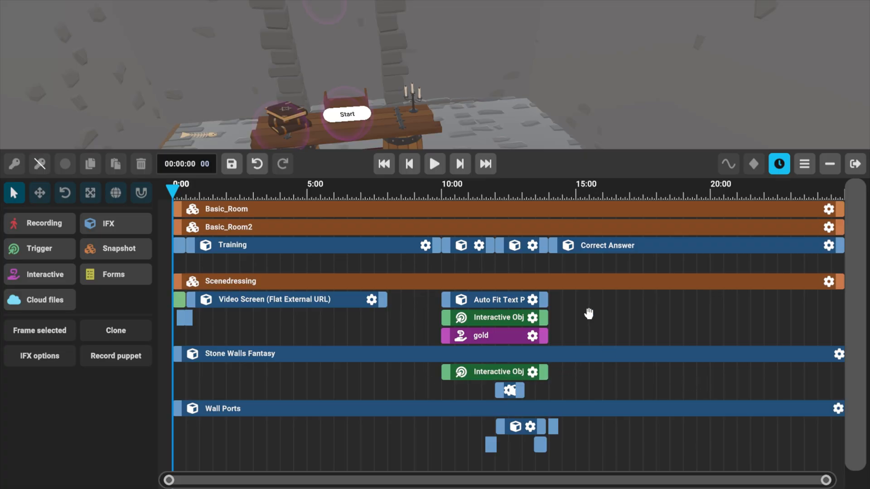
pyautogui.click(593, 247)
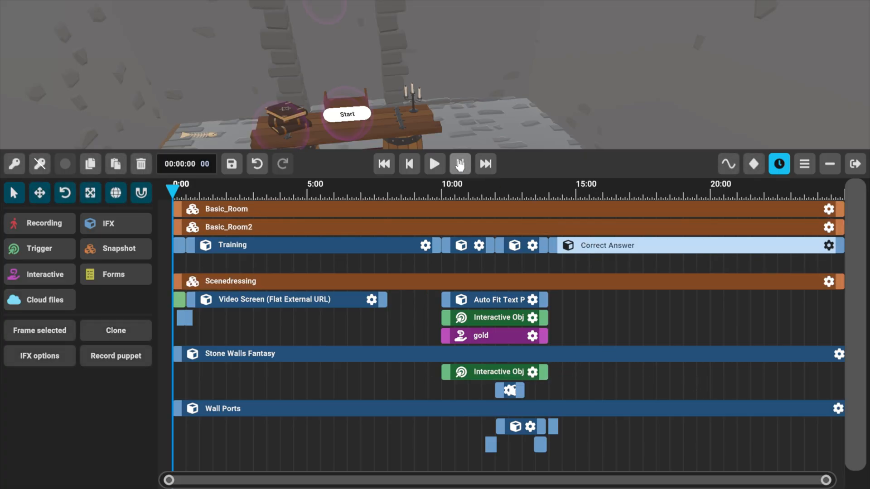
pyautogui.click(460, 164)
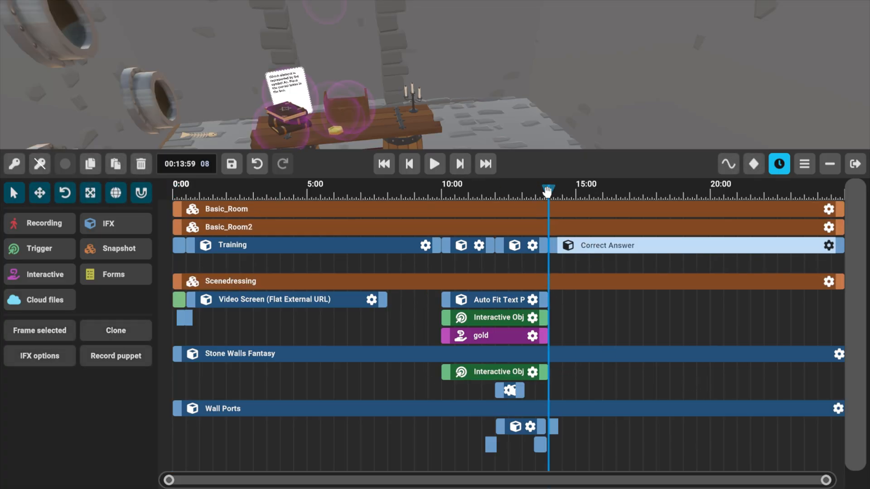
pyautogui.moveTo(550, 193); pyautogui.dragTo(554, 195)
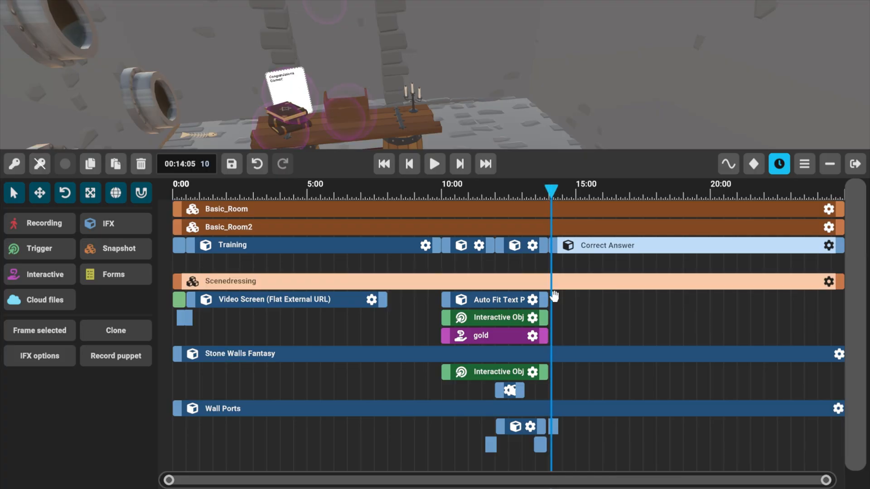
# Add a keyframe for Stone Walls Fantasy in its closed position at 00:14:05.
pyautogui.click(339, 355)
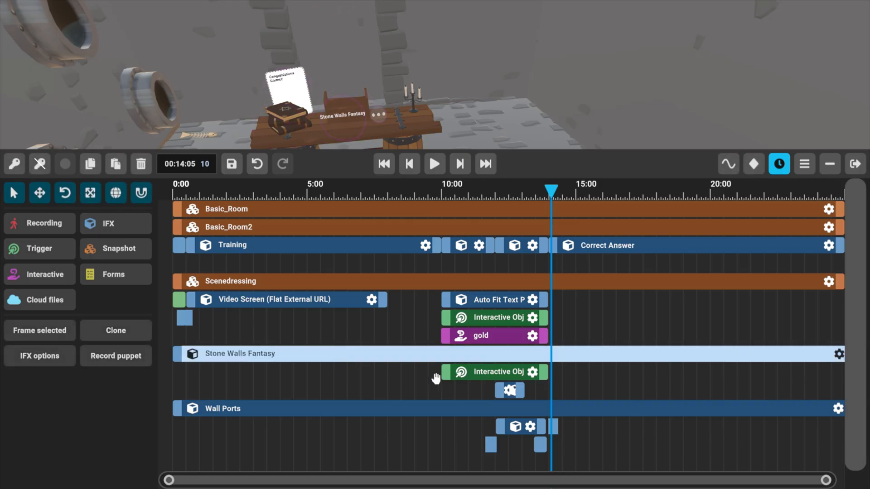
pyautogui.moveTo(486, 97); pyautogui.dragTo(547, 130)
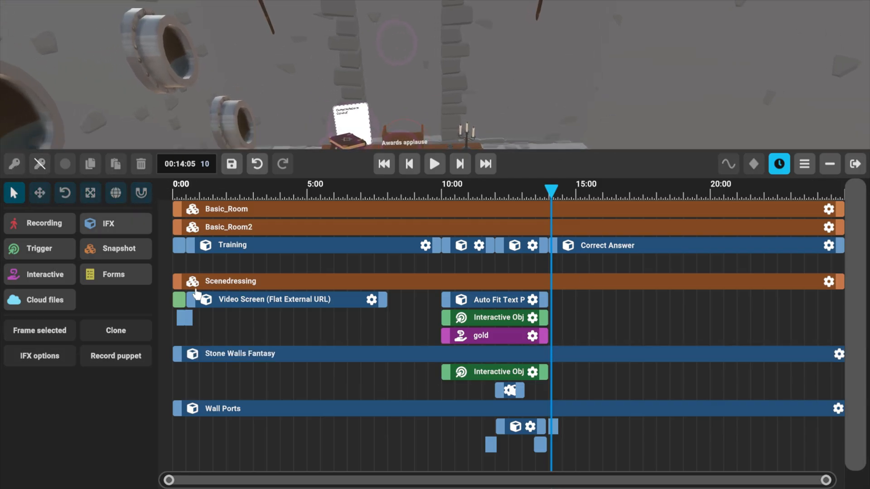
pyautogui.click(381, 353)
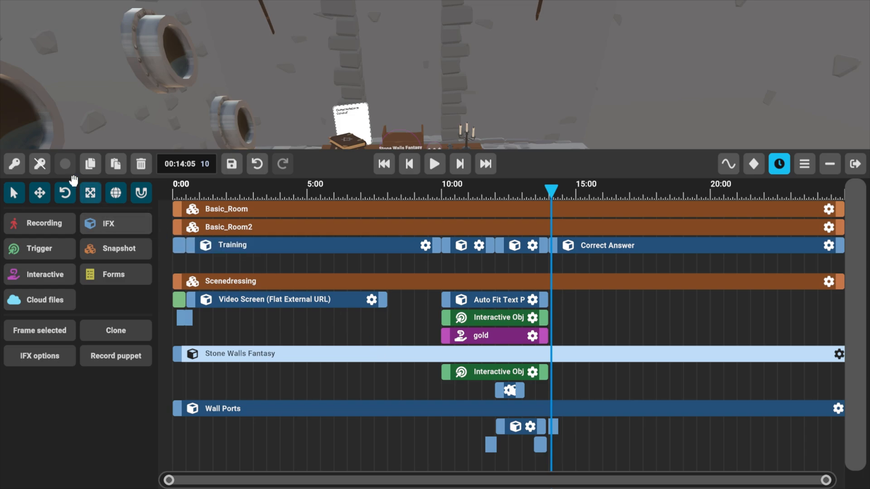
pyautogui.click(13, 164)
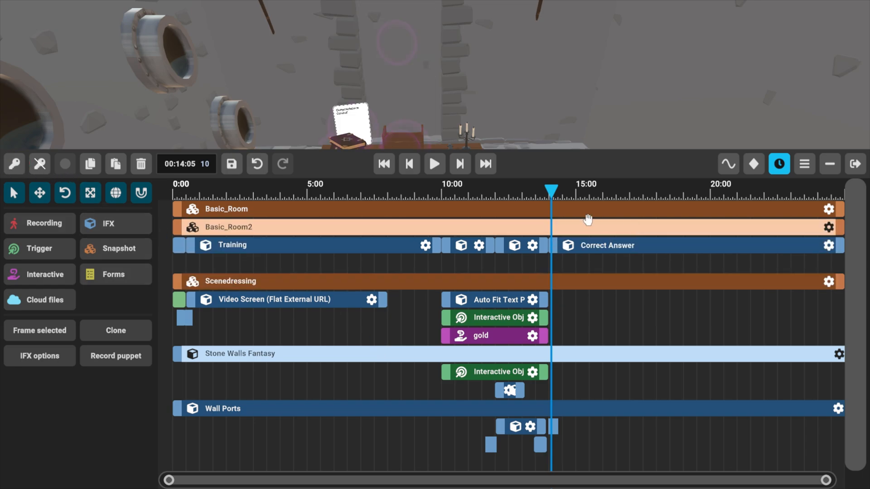
# At 00:14:09, raise the stone wall by about 4.06 to open the doorway, and add a keyframe there.
pyautogui.moveTo(553, 190); pyautogui.dragTo(553, 191)
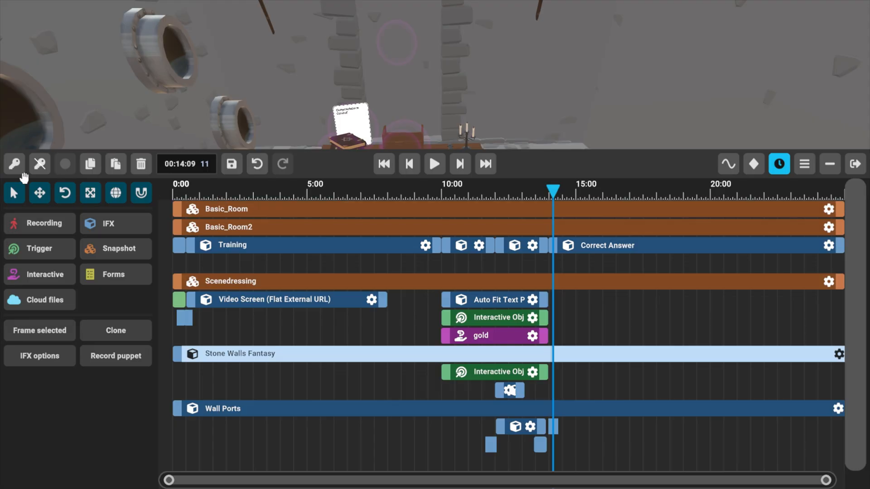
pyautogui.click(40, 194)
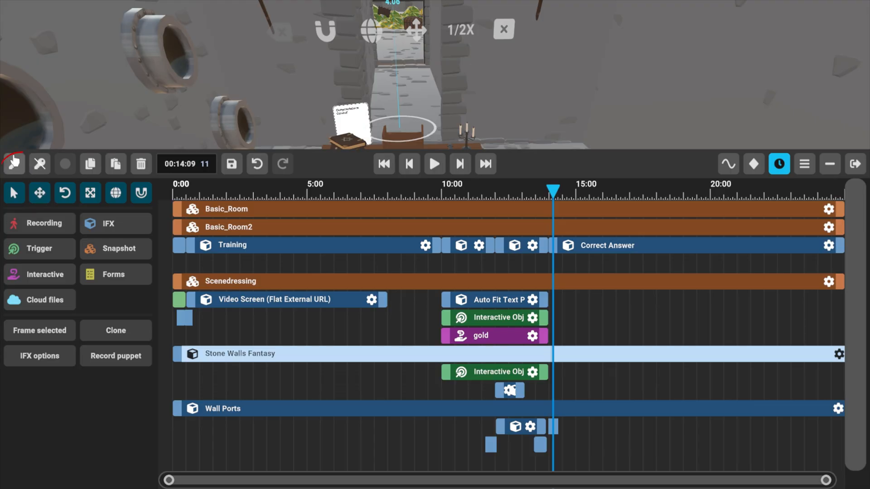
pyautogui.click(18, 171)
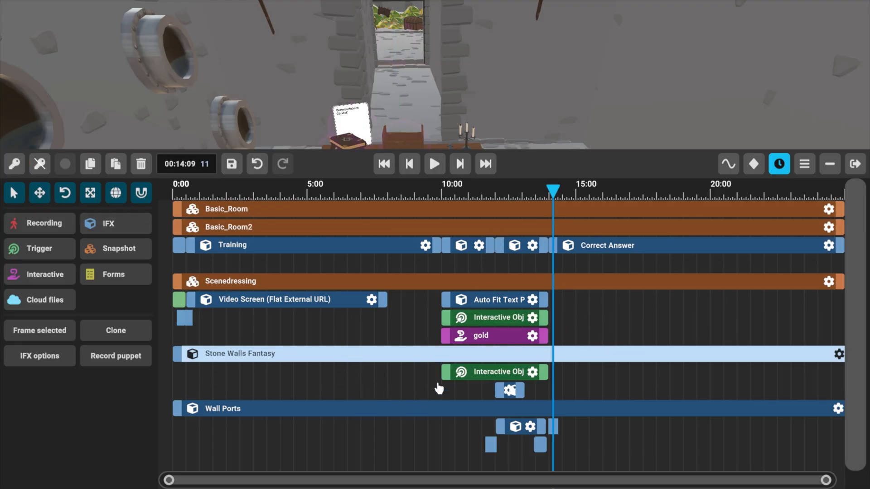
# Go back to about 00:10:43 and check the doorway wall and table in an enlarged scene view.
pyautogui.moveTo(557, 197); pyautogui.dragTo(460, 211)
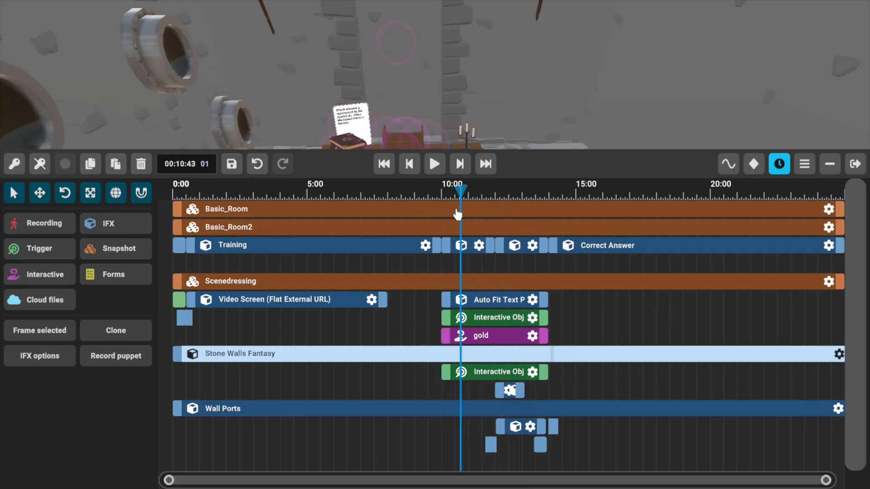
pyautogui.press('w')
pyautogui.moveTo(548, 122); pyautogui.dragTo(576, 107, button='right')
pyautogui.moveTo(579, 147); pyautogui.dragTo(592, 251)
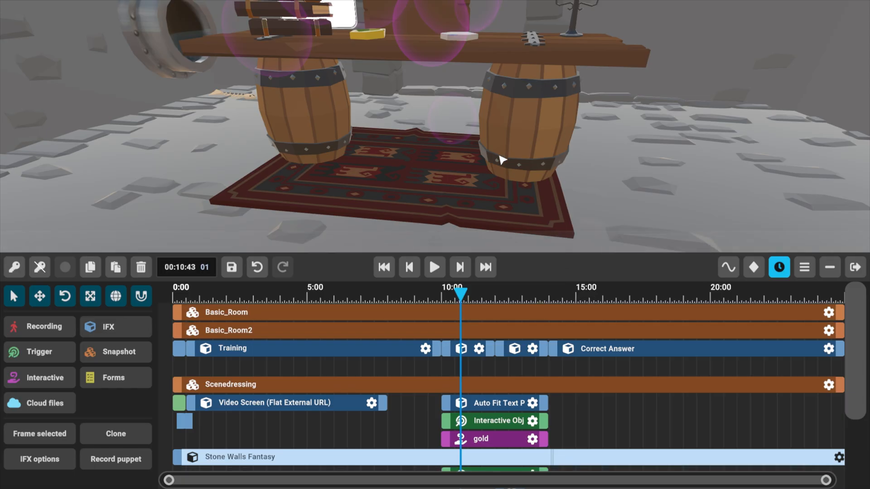
pyautogui.moveTo(499, 158); pyautogui.dragTo(481, 140, button='right')
pyautogui.press('s')
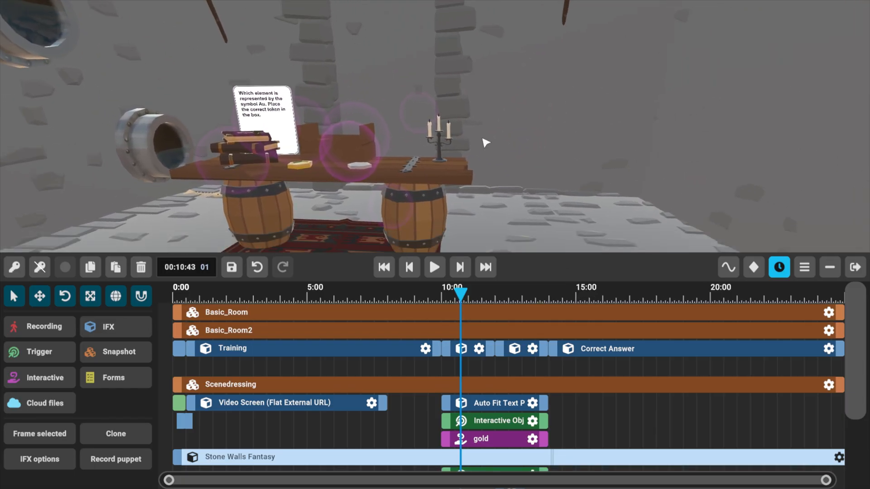